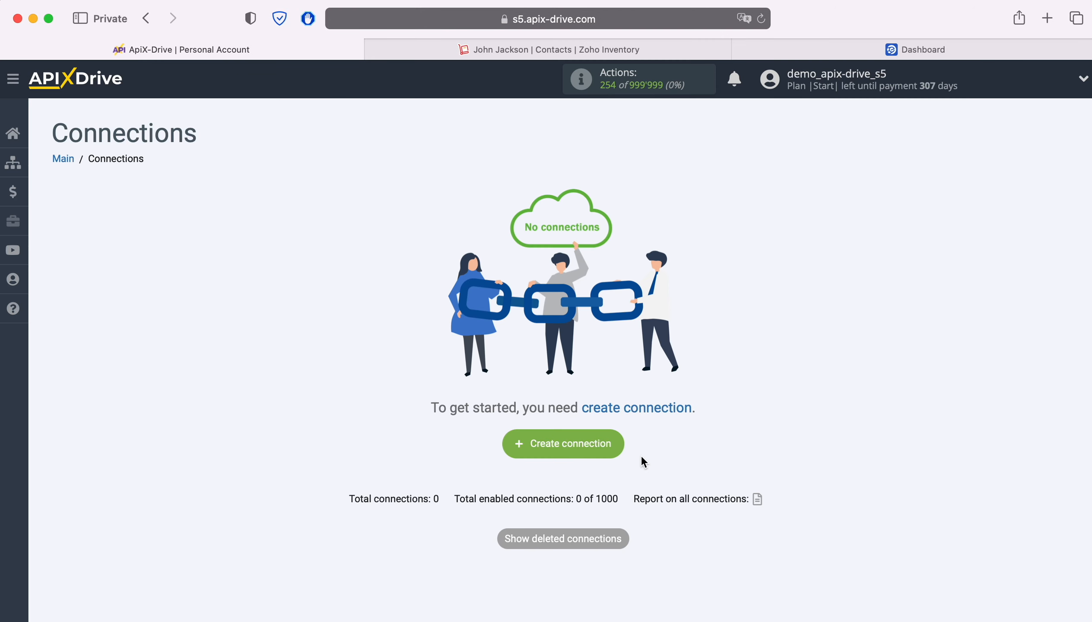
Create a new connection and choose ZOHO Inventory as the data source system.
{"action": "left_click", "coordinate": [612, 443]}
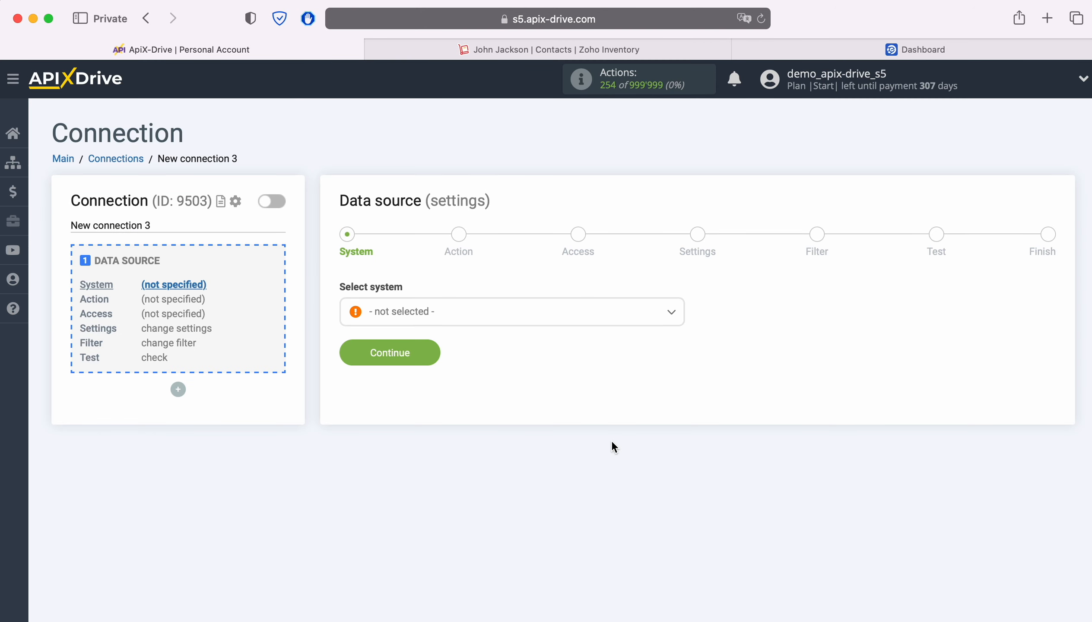
{"action": "left_click", "coordinate": [520, 320]}
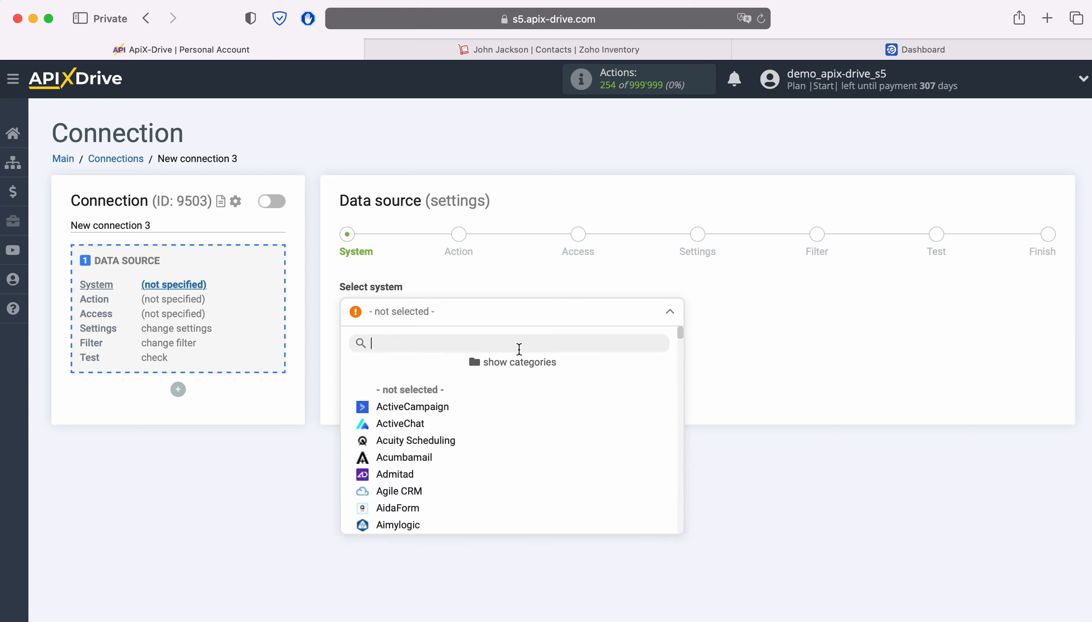
{"action": "scroll", "coordinate": [621, 428], "scroll_direction": "down", "scroll_amount": 3}
{"action": "scroll", "coordinate": [622, 428], "scroll_direction": "down", "scroll_amount": 10}
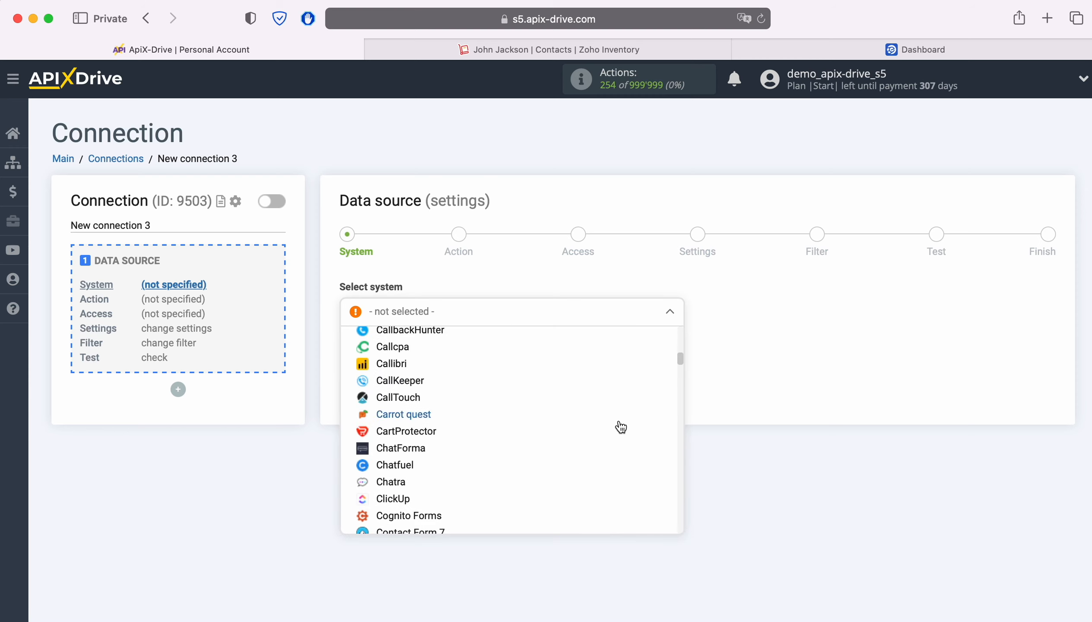
{"action": "scroll", "coordinate": [620, 428], "scroll_direction": "down", "scroll_amount": 10}
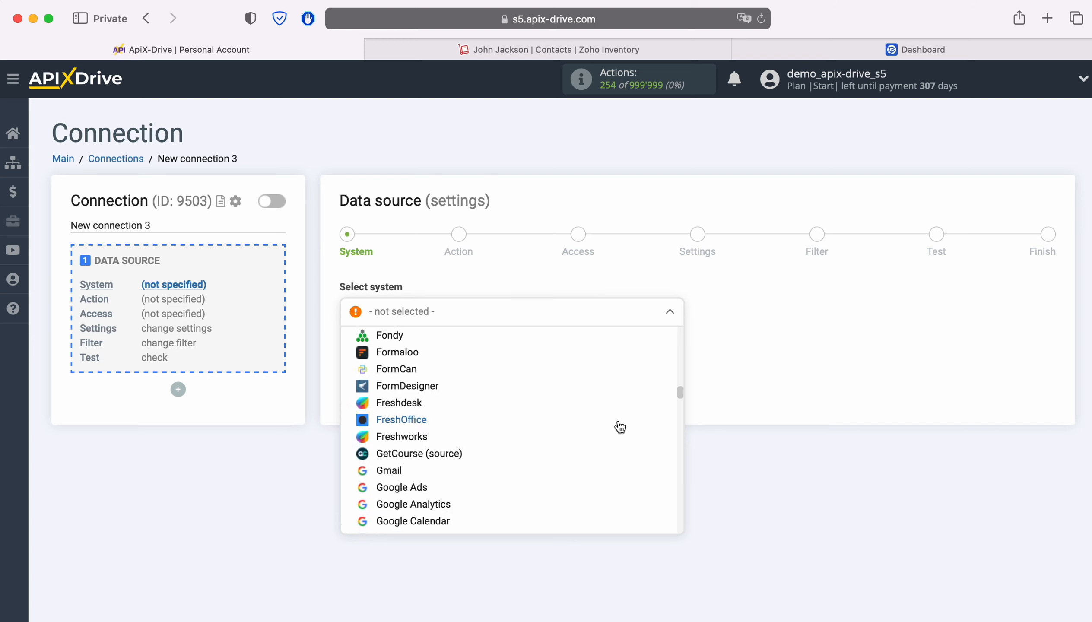
{"action": "scroll", "coordinate": [620, 428], "scroll_direction": "down", "scroll_amount": 10}
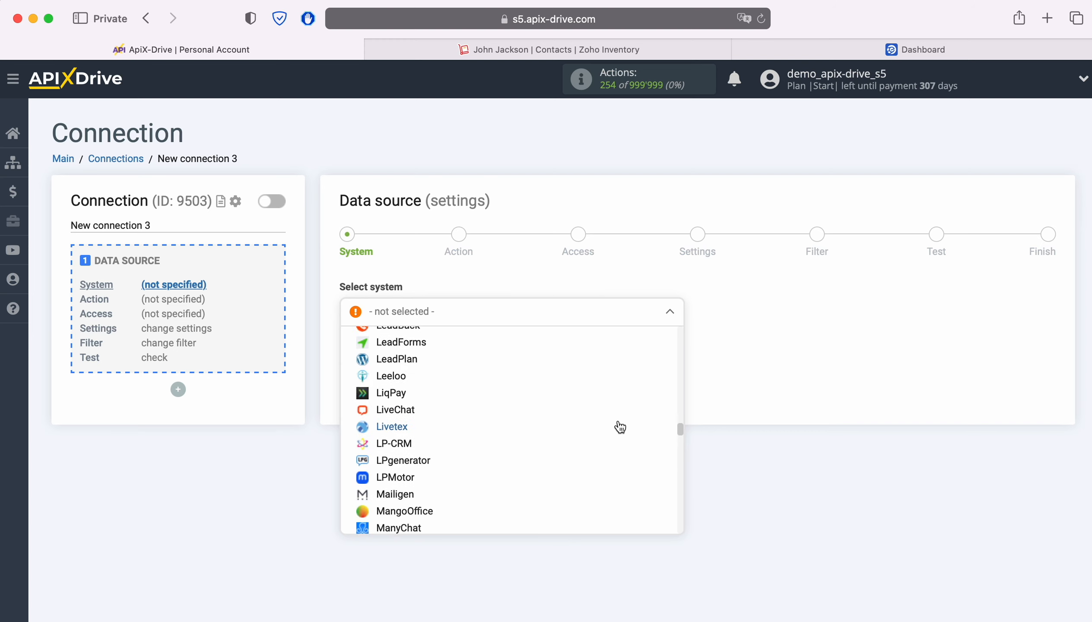
{"action": "scroll", "coordinate": [620, 428], "scroll_direction": "down", "scroll_amount": 10}
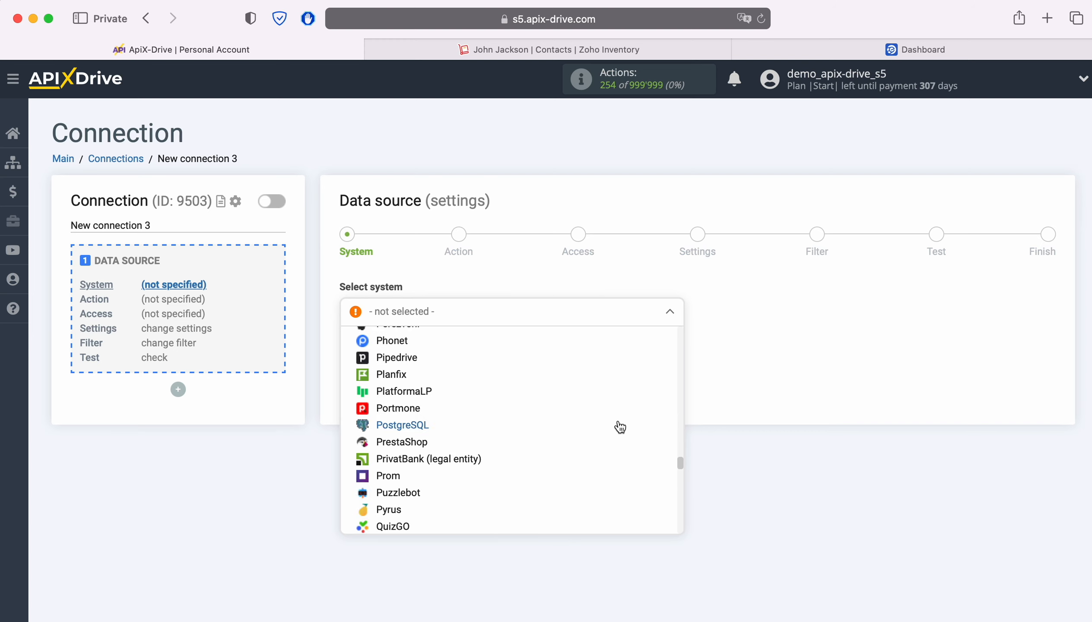
{"action": "scroll", "coordinate": [621, 428], "scroll_direction": "down", "scroll_amount": 10}
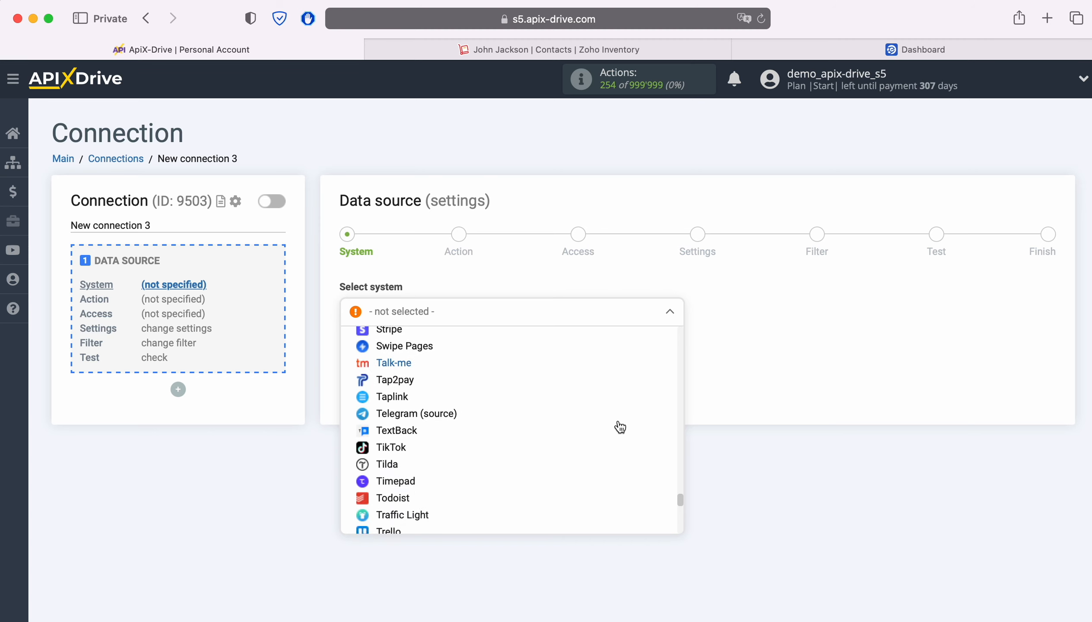
{"action": "scroll", "coordinate": [621, 428], "scroll_direction": "down", "scroll_amount": 10}
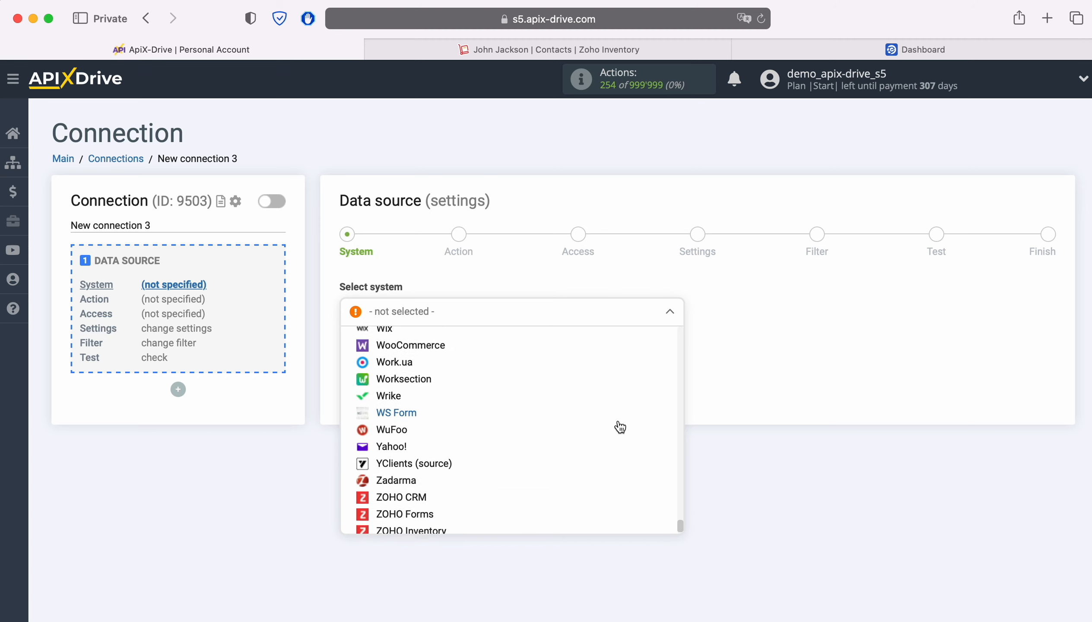
{"action": "left_click", "coordinate": [431, 509]}
{"action": "left_click", "coordinate": [429, 351]}
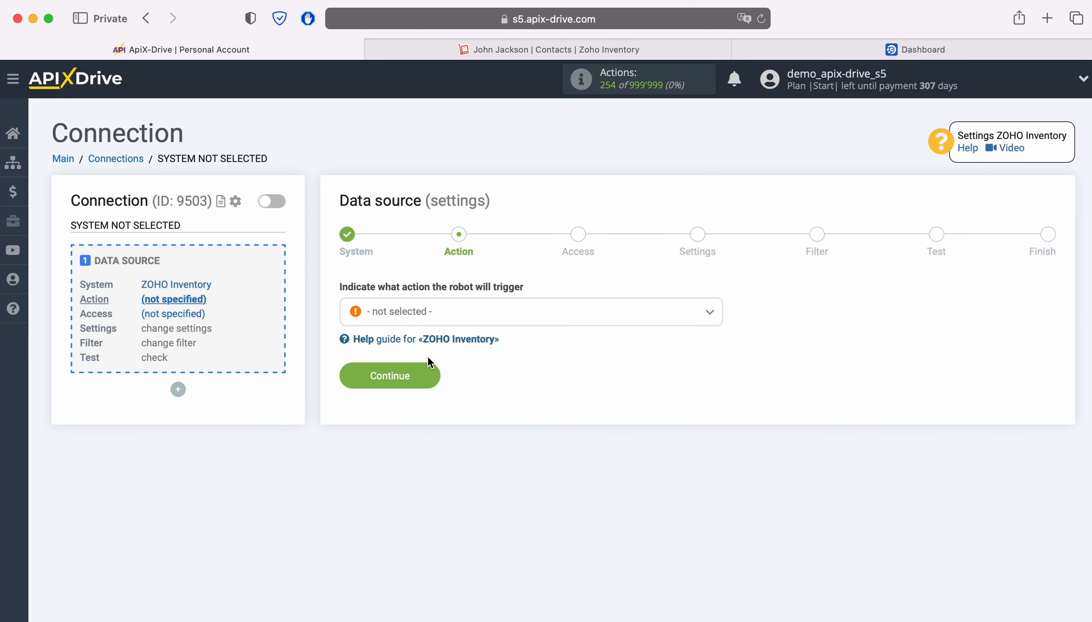
Set the data source action to Get CONTACTS (new) and continue.
{"action": "left_click", "coordinate": [472, 317]}
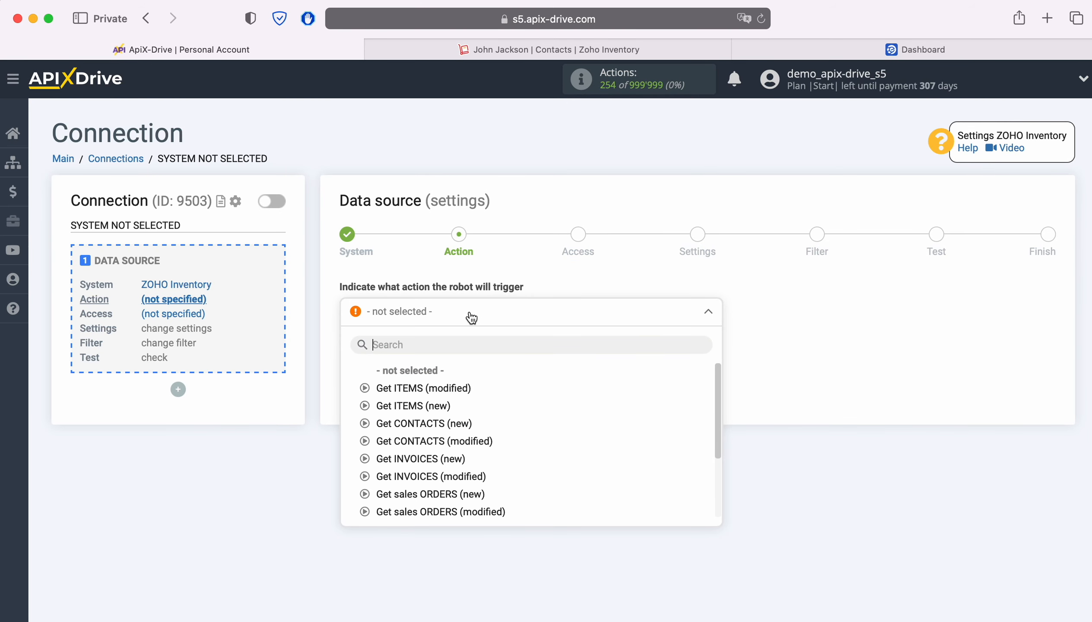
{"action": "left_click", "coordinate": [451, 424]}
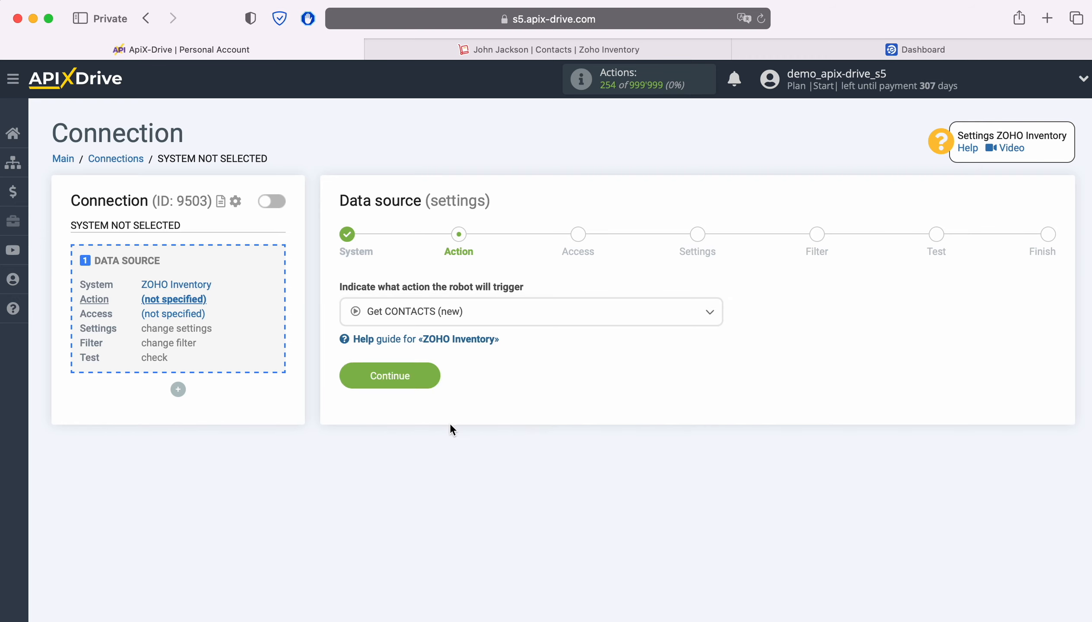
{"action": "left_click", "coordinate": [431, 379]}
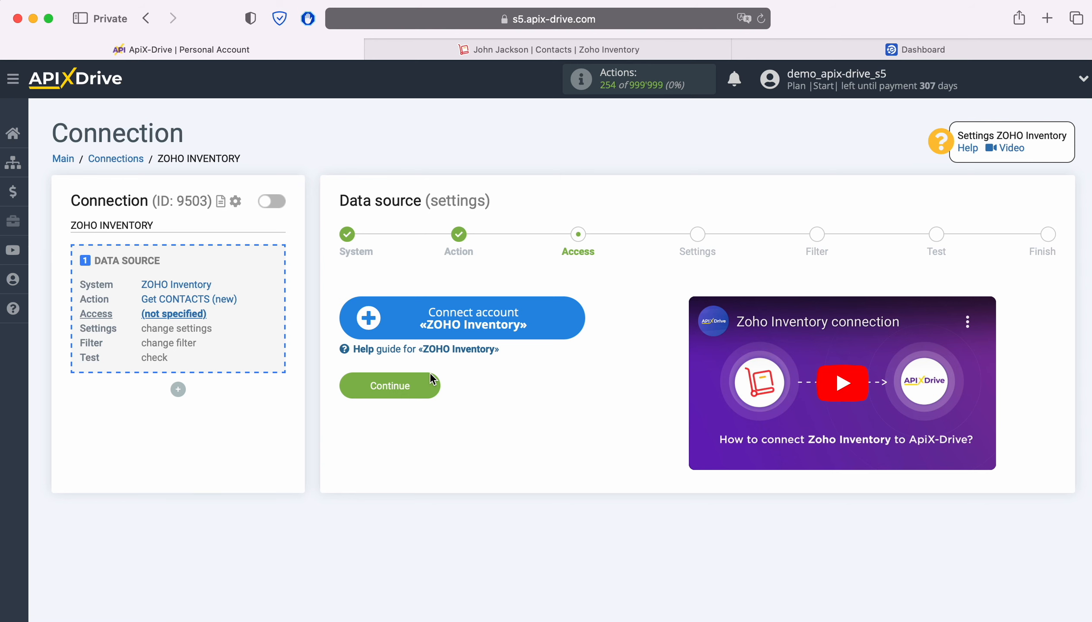
Connect a ZOHO Inventory account by signing in with the account e-mail and password and accepting ApiX Drive's access request.
{"action": "left_click", "coordinate": [573, 312]}
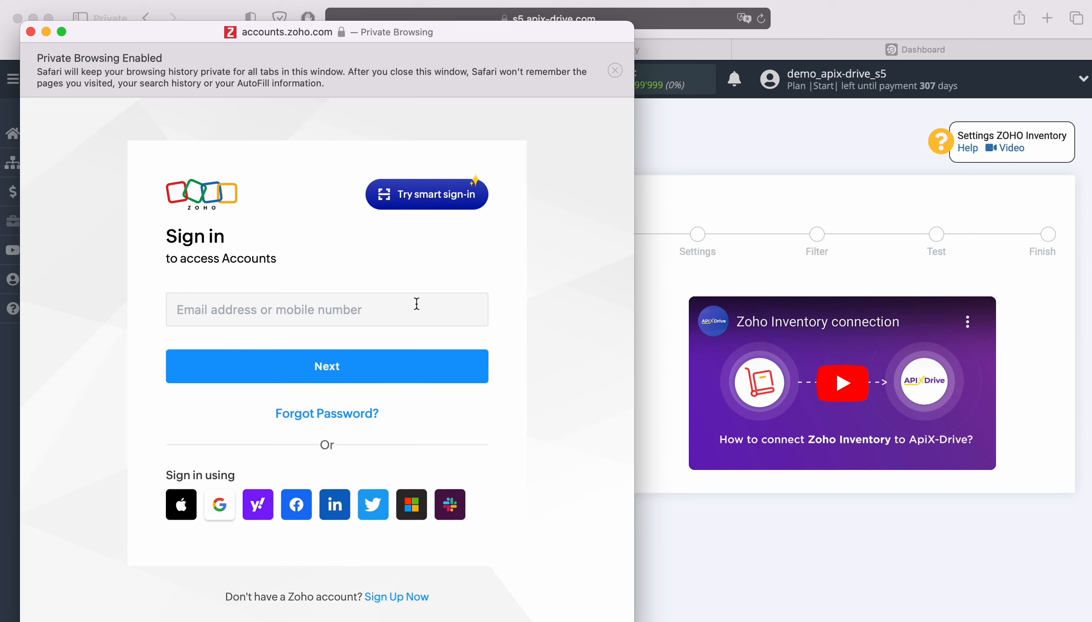
{"action": "left_click", "coordinate": [395, 306]}
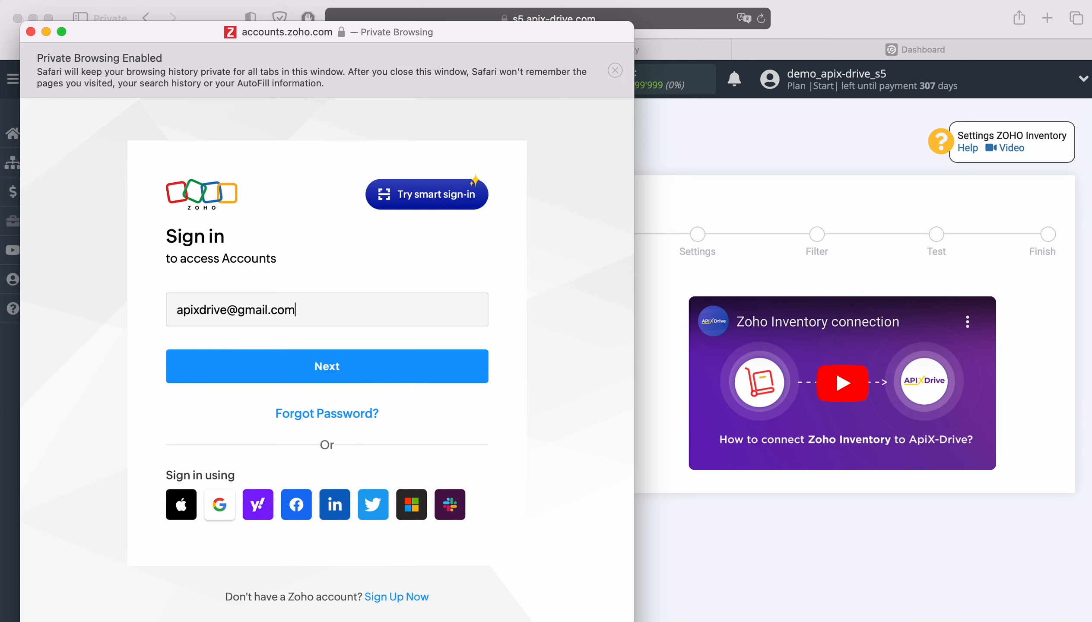
{"action": "key", "text": "Return"}
{"action": "left_click", "coordinate": [281, 385]}
{"action": "left_click", "coordinate": [321, 439]}
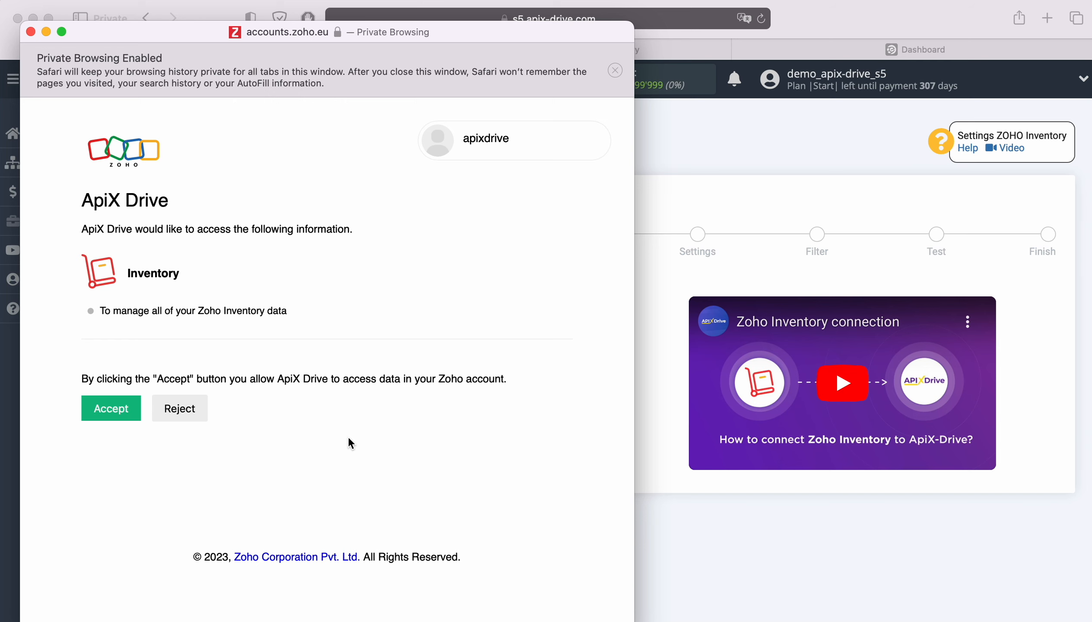
{"action": "left_click", "coordinate": [119, 408]}
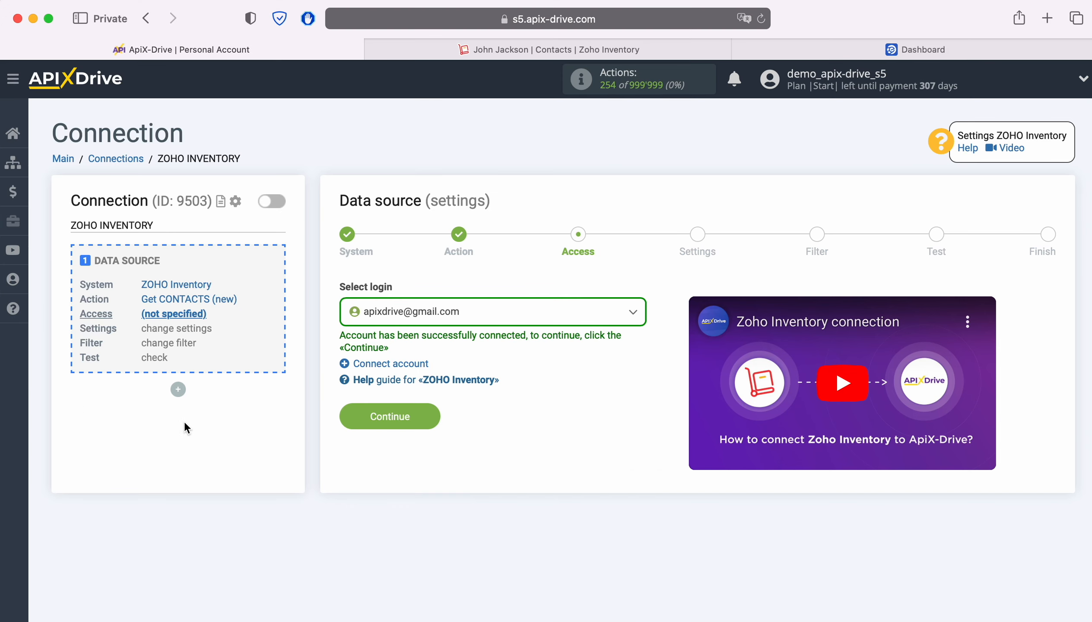
Select the connected Zoho account as the login and continue to the next stage.
{"action": "left_click", "coordinate": [536, 317]}
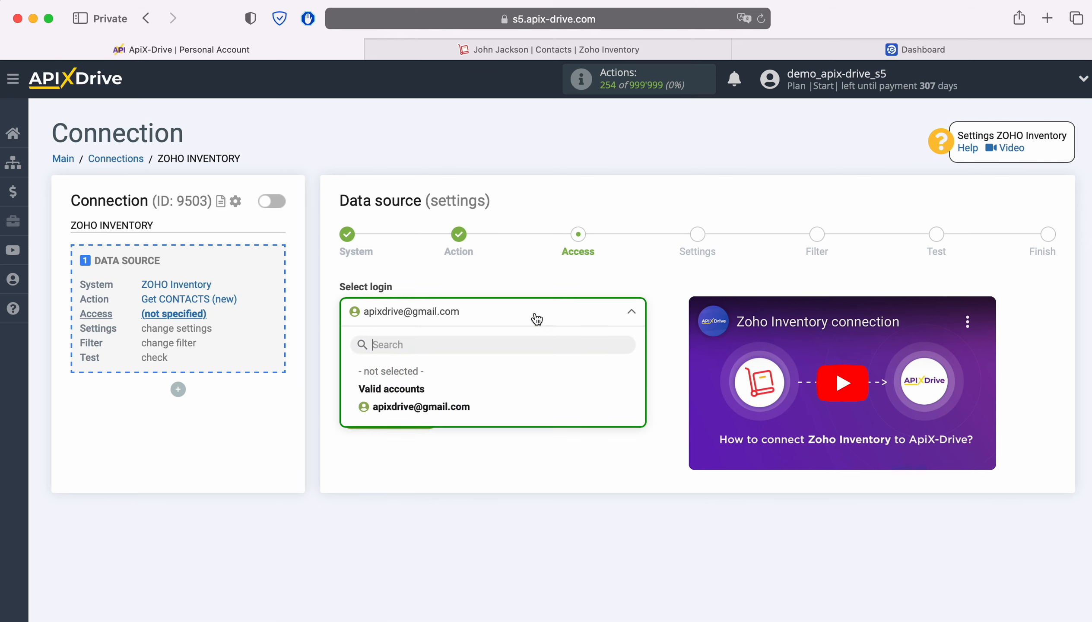
{"action": "left_click", "coordinate": [454, 406]}
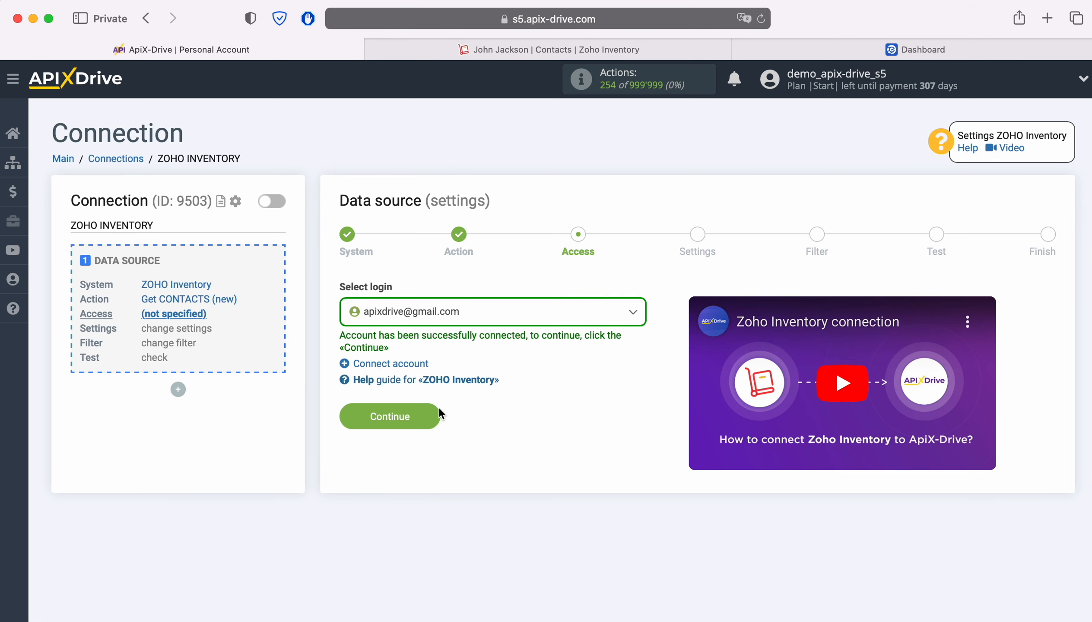
{"action": "left_click", "coordinate": [438, 413]}
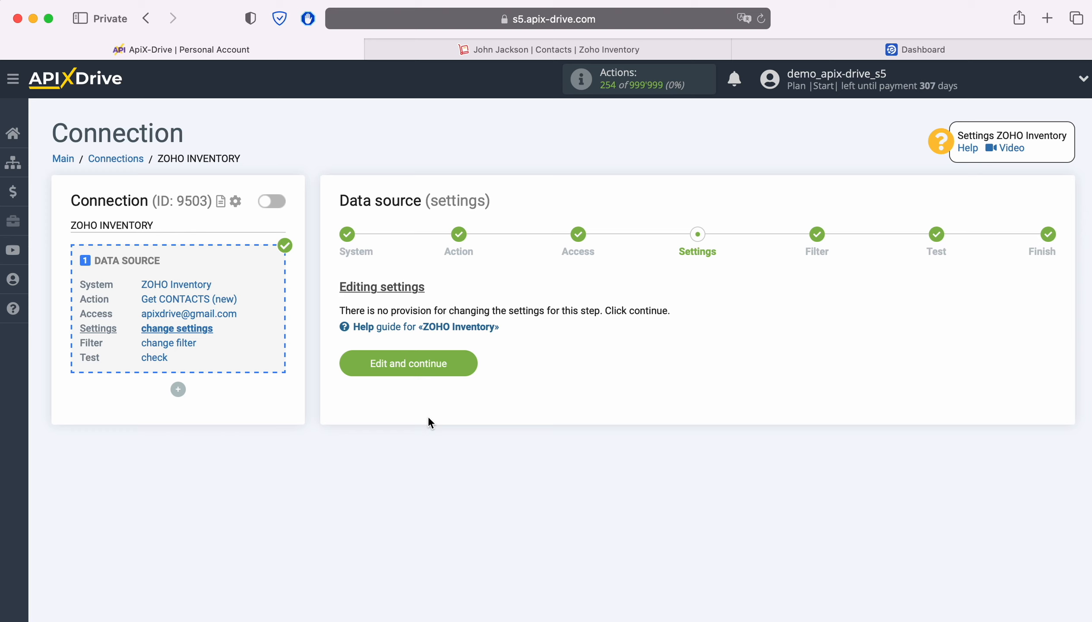
Continue through the settings and filter stages without adding any changes or filtering conditions.
{"action": "left_click", "coordinate": [468, 364]}
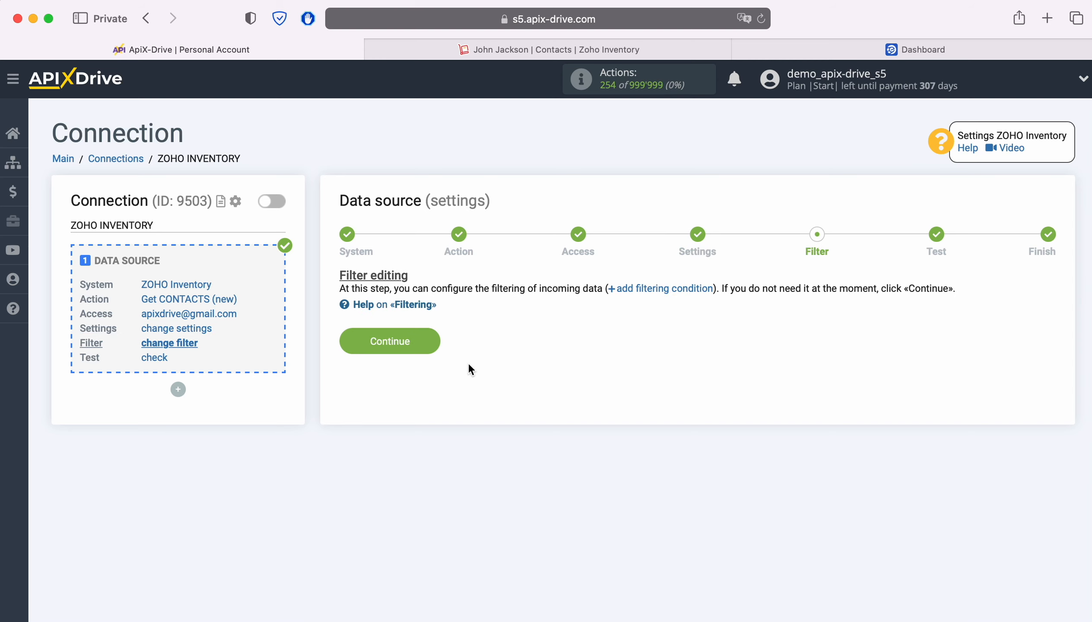
{"action": "left_click", "coordinate": [428, 340]}
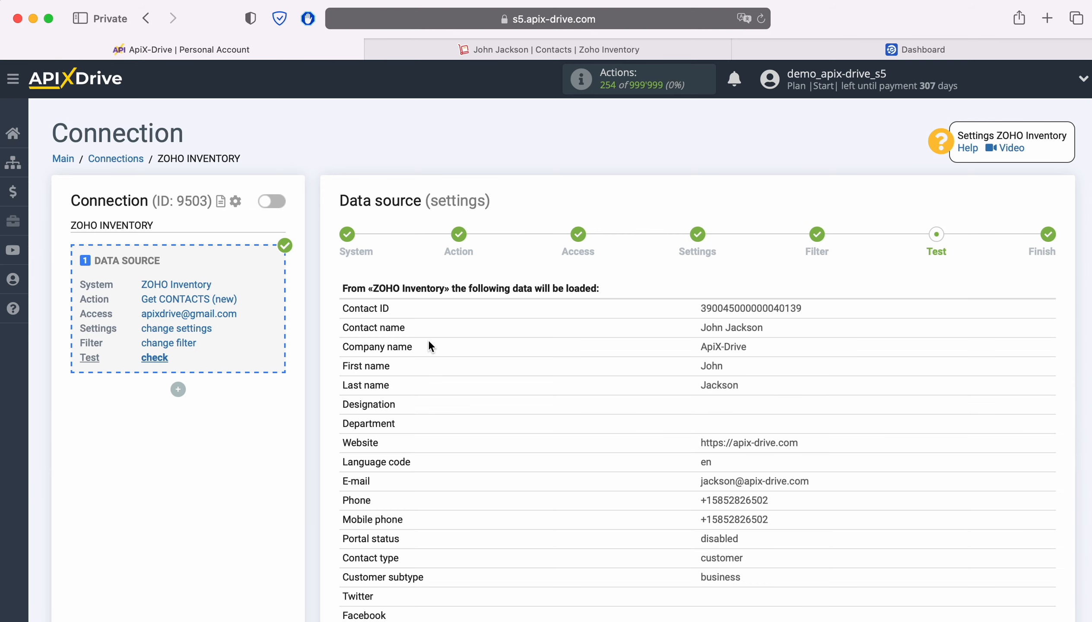
Review the loaded test contact data and complete the data source setup.
{"action": "scroll", "coordinate": [428, 346], "scroll_direction": "down", "scroll_amount": 5}
{"action": "scroll", "coordinate": [429, 343], "scroll_direction": "down", "scroll_amount": 7}
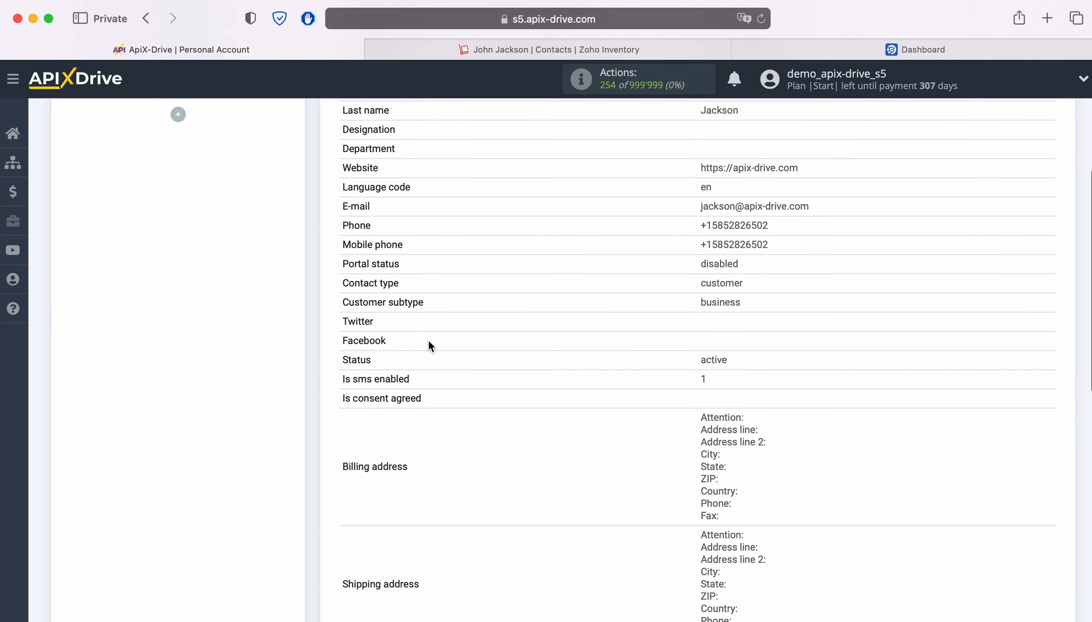
{"action": "scroll", "coordinate": [429, 345], "scroll_direction": "down", "scroll_amount": 3}
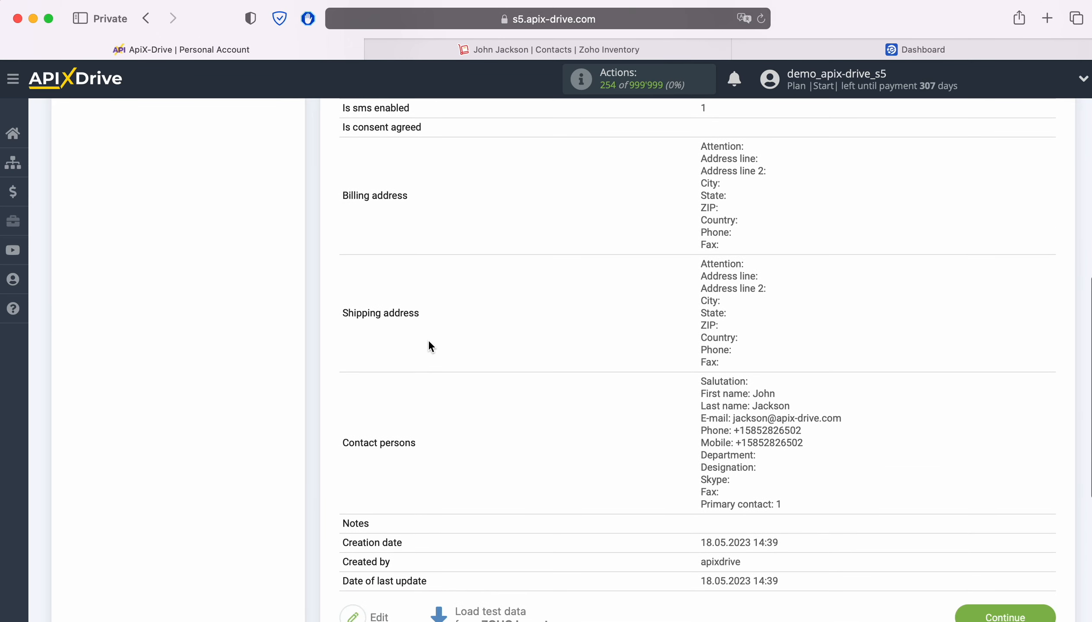
{"action": "left_click", "coordinate": [1021, 593]}
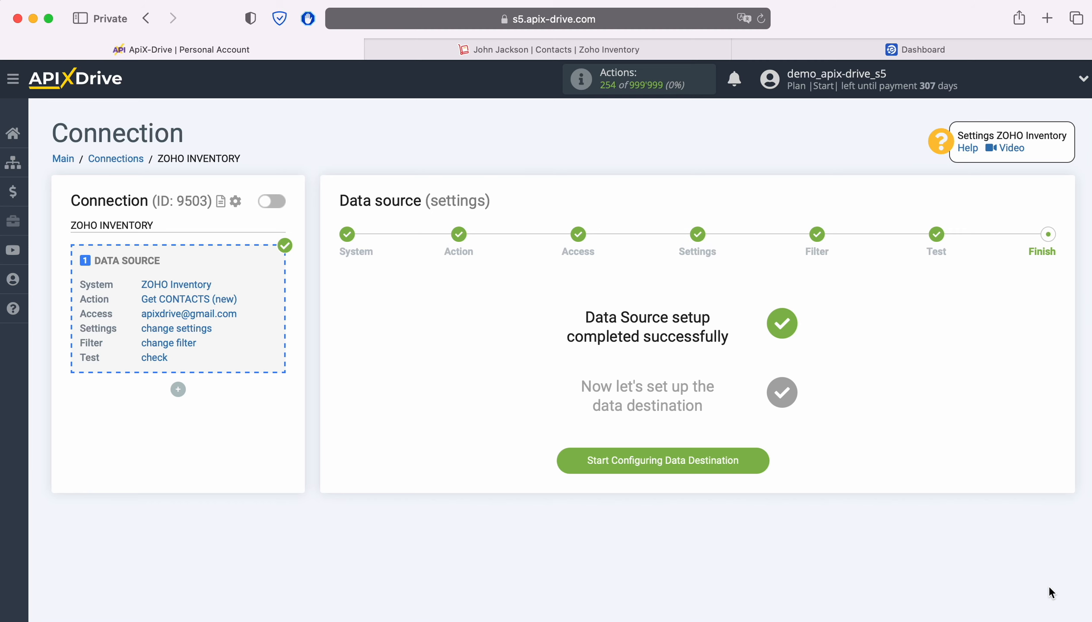
Start configuring the data destination and choose eSputnik as its system.
{"action": "left_click", "coordinate": [766, 458]}
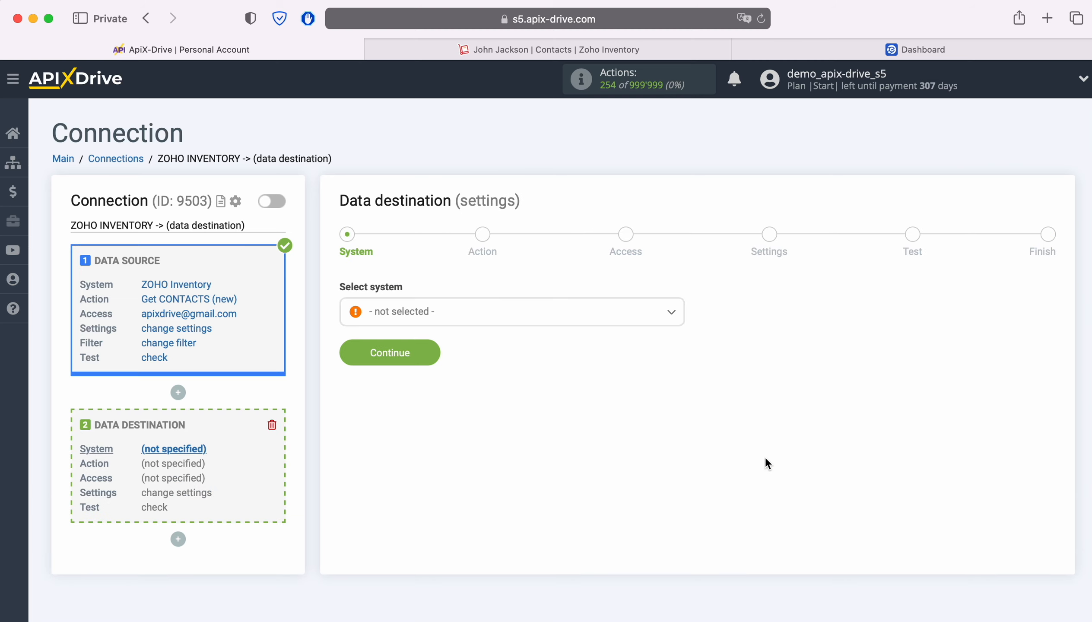
{"action": "left_click", "coordinate": [537, 312]}
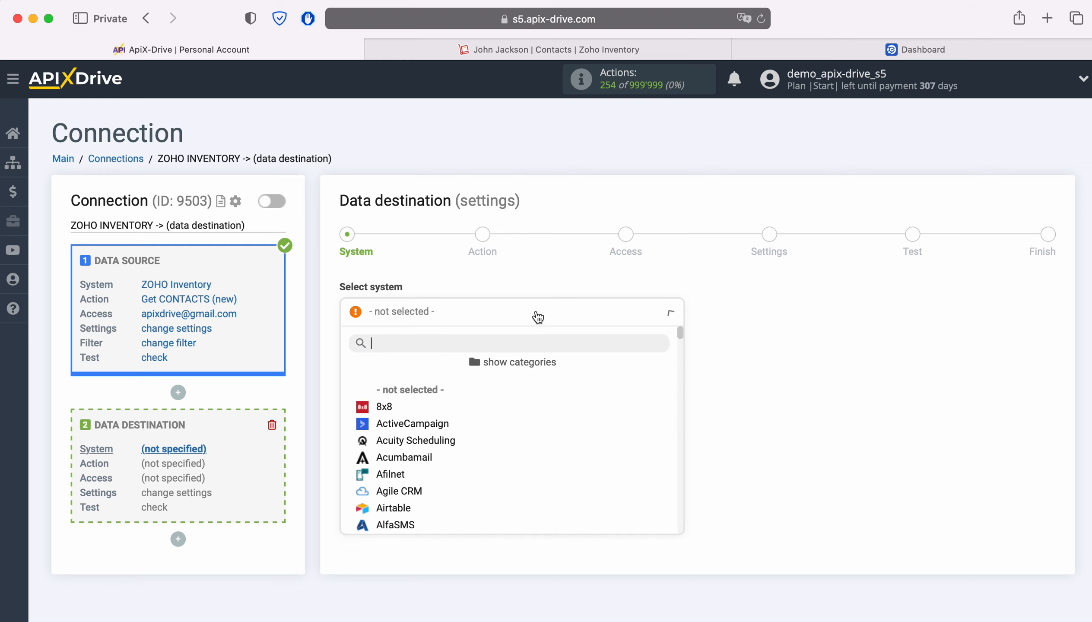
{"action": "scroll", "coordinate": [578, 444], "scroll_direction": "down", "scroll_amount": 3}
{"action": "scroll", "coordinate": [579, 445], "scroll_direction": "down", "scroll_amount": 10}
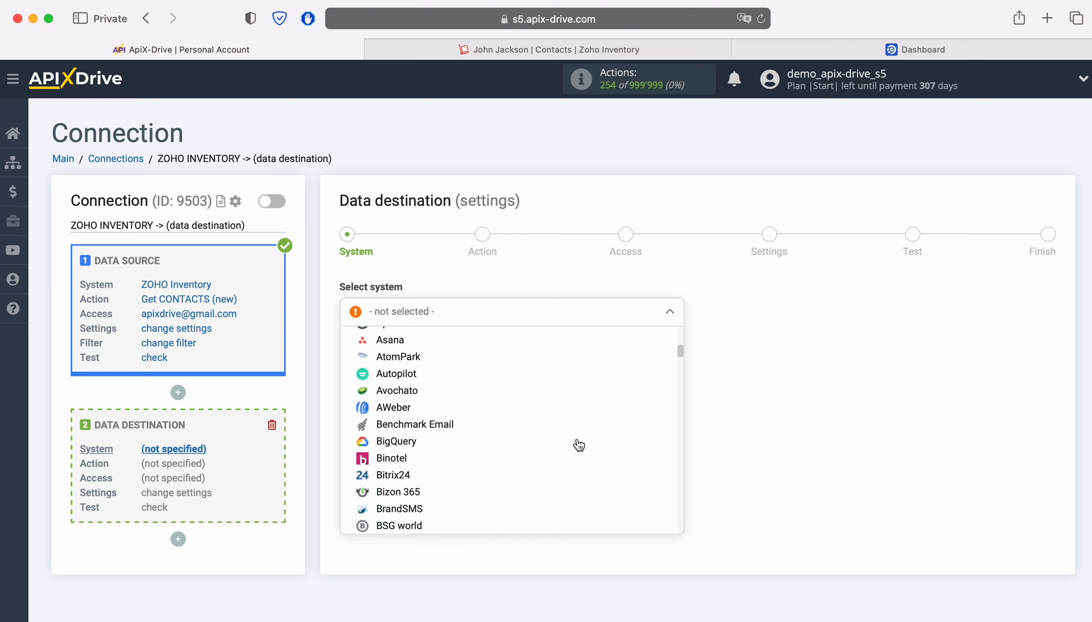
{"action": "scroll", "coordinate": [579, 445], "scroll_direction": "down", "scroll_amount": 8}
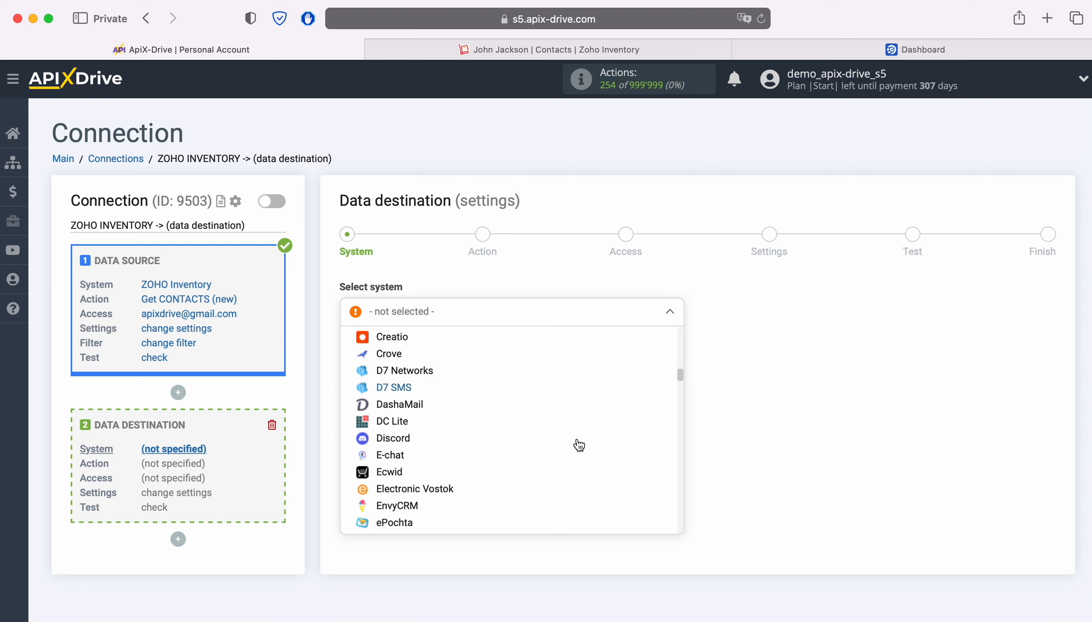
{"action": "left_click", "coordinate": [396, 449]}
{"action": "left_click", "coordinate": [428, 353]}
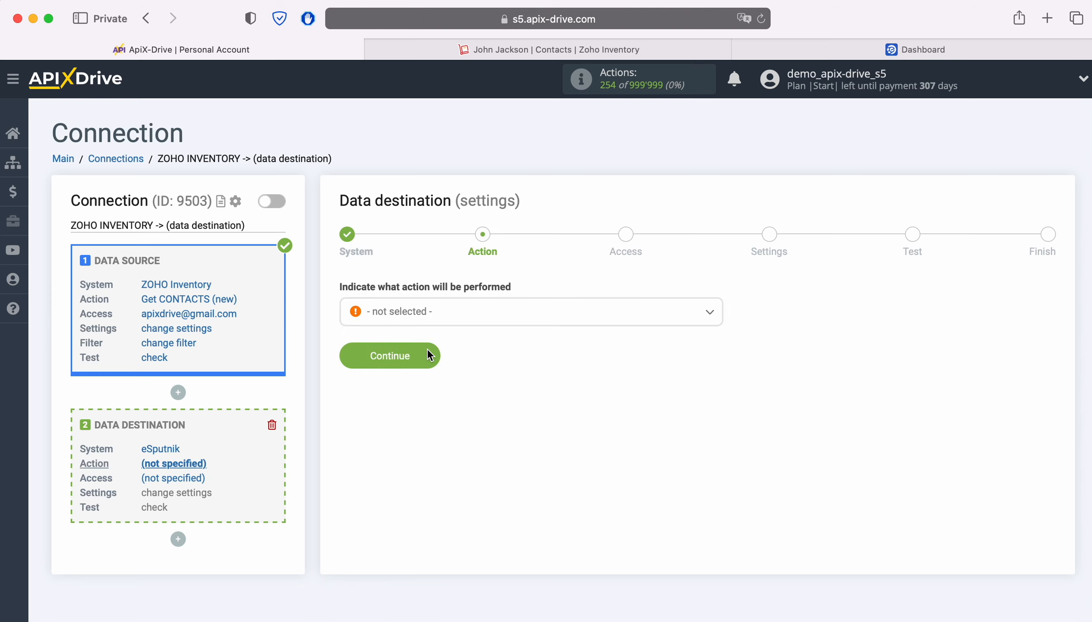
Set the destination action to Send SMS and continue.
{"action": "left_click", "coordinate": [519, 319]}
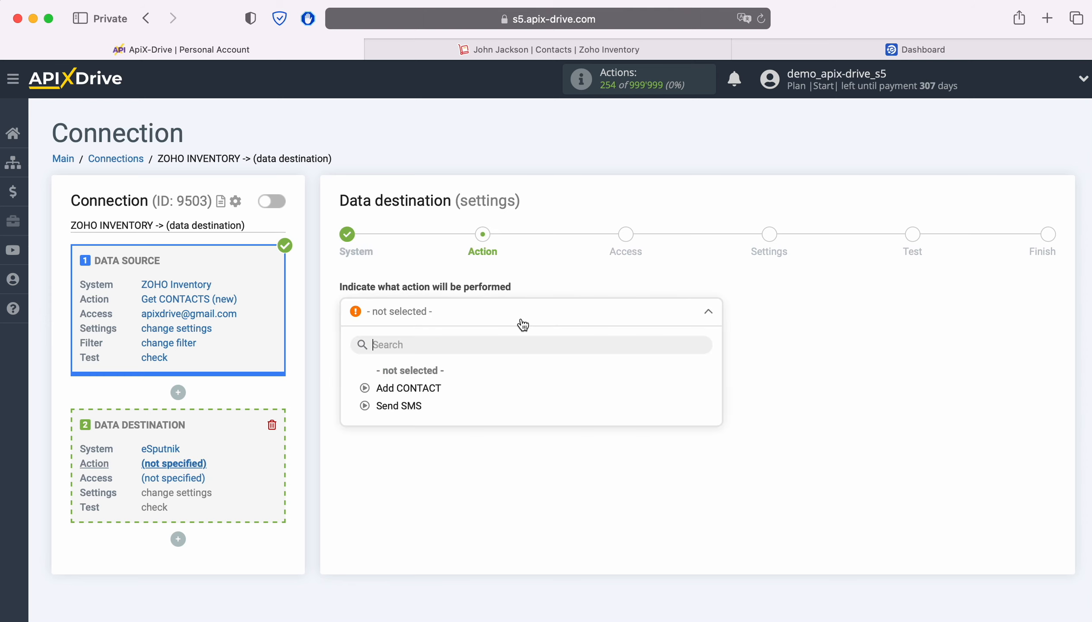
{"action": "left_click", "coordinate": [399, 408]}
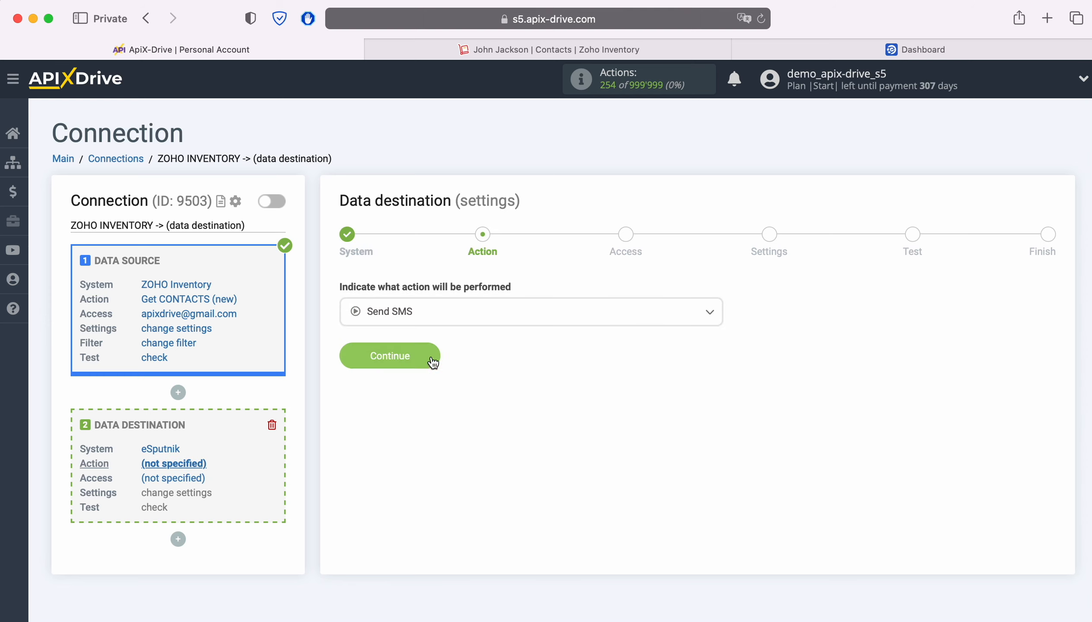
{"action": "left_click", "coordinate": [431, 357]}
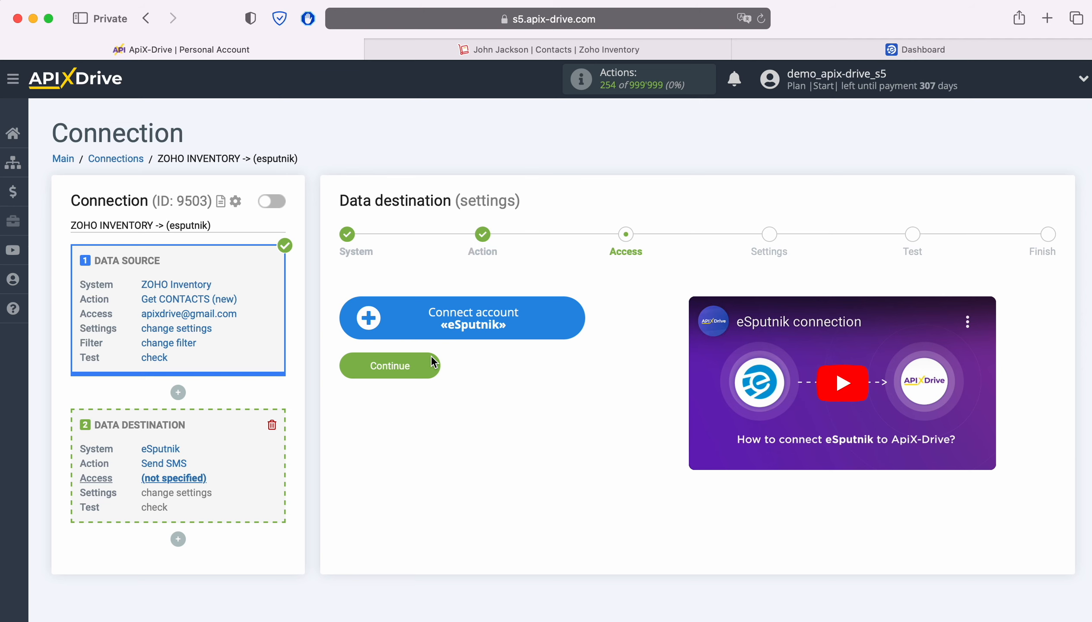
Connect a new eSputnik account by pasting the login e-mail and the account password.
{"action": "left_click", "coordinate": [574, 312]}
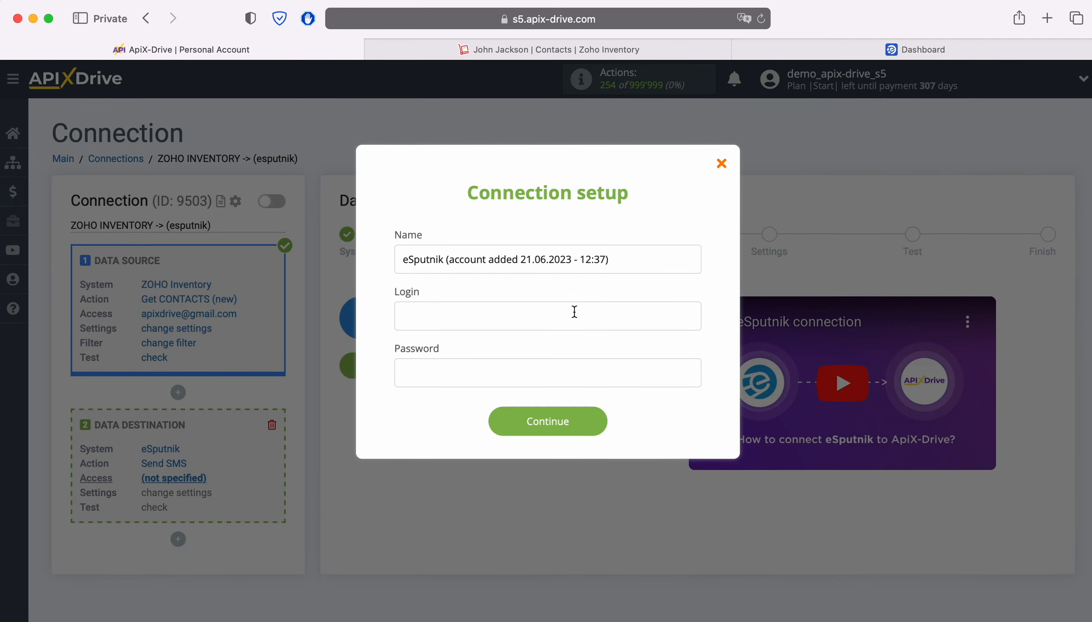
{"action": "right_click", "coordinate": [442, 312]}
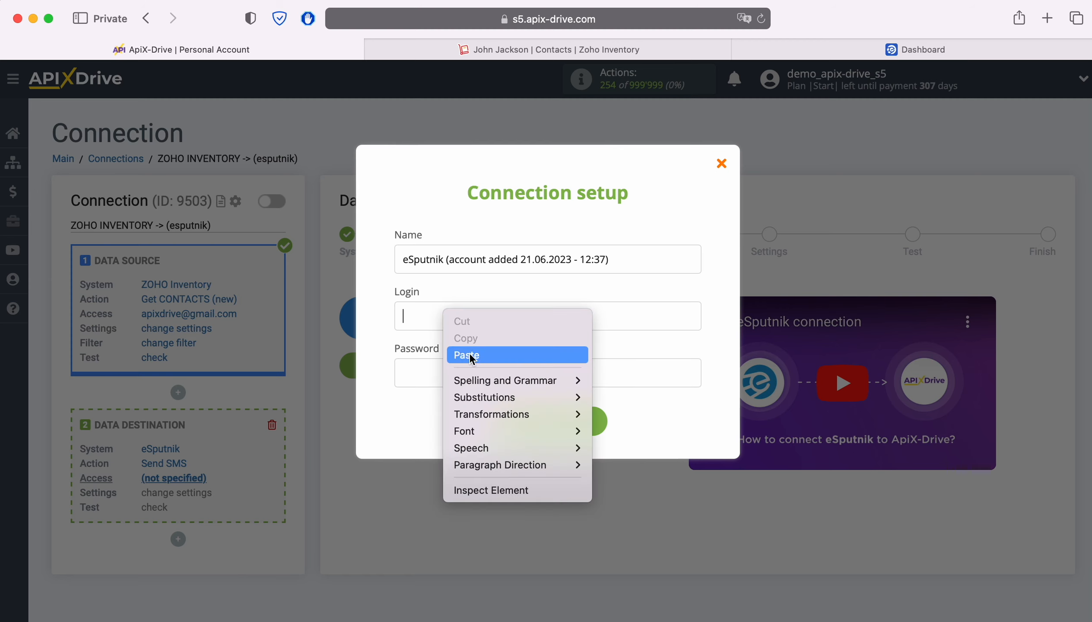
{"action": "left_click", "coordinate": [471, 354]}
{"action": "right_click", "coordinate": [410, 374]}
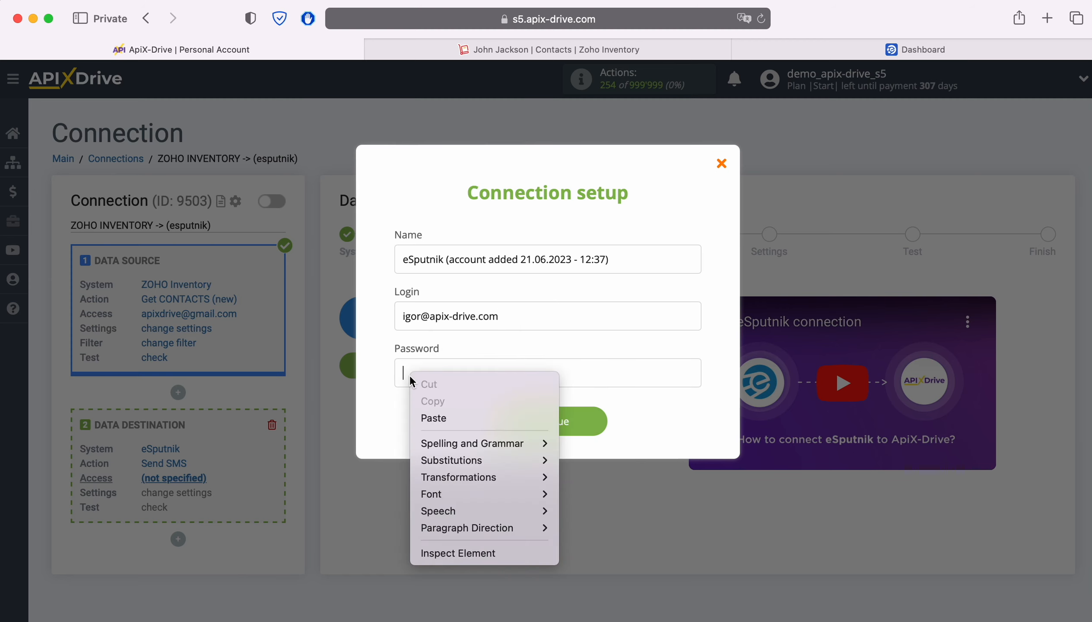
{"action": "left_click", "coordinate": [429, 417]}
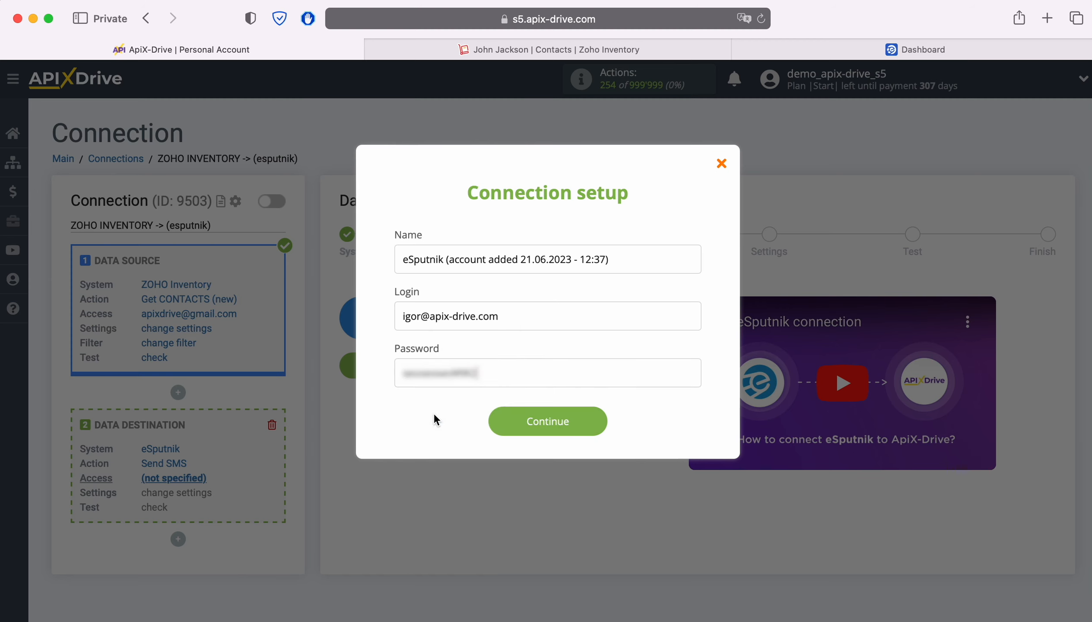
{"action": "left_click", "coordinate": [569, 429]}
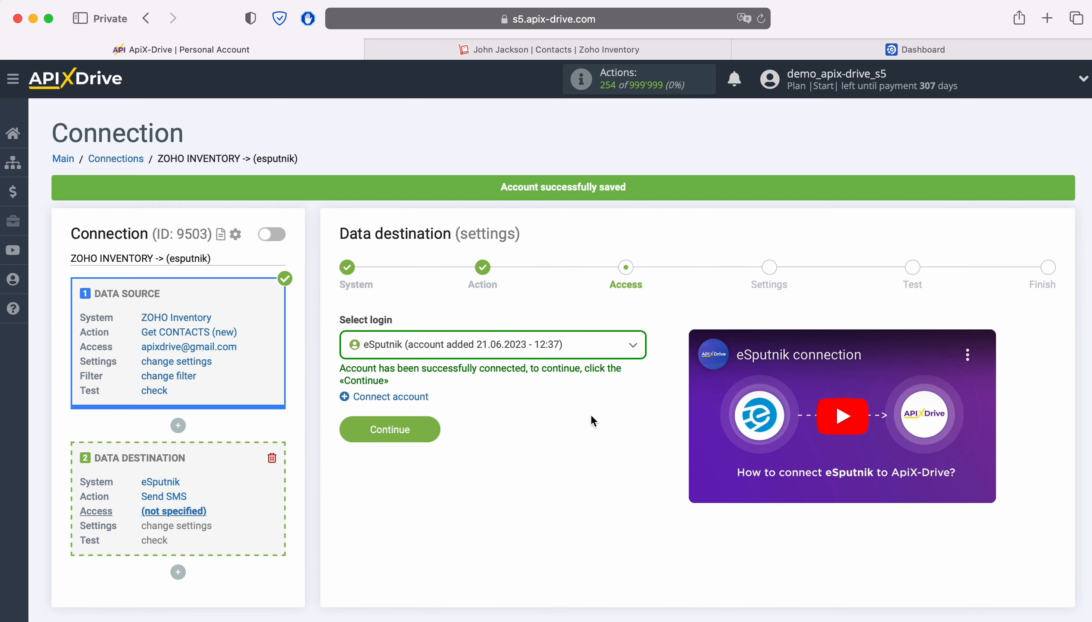
Select the newly added eSputnik account as the destination login and continue.
{"action": "left_click", "coordinate": [576, 347]}
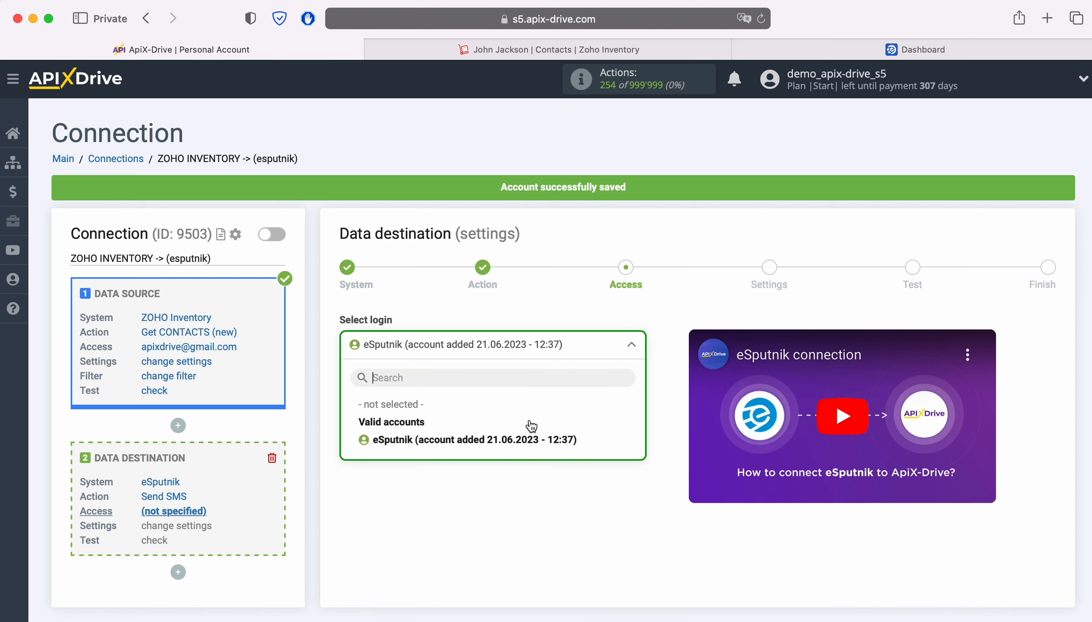
{"action": "left_click", "coordinate": [528, 439]}
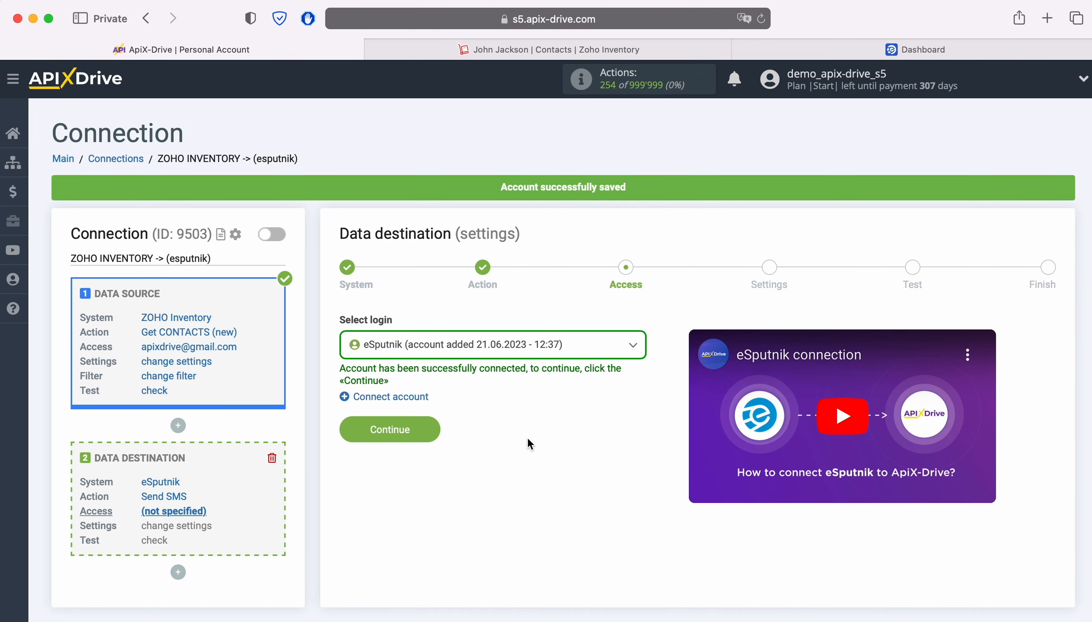
{"action": "left_click", "coordinate": [427, 430]}
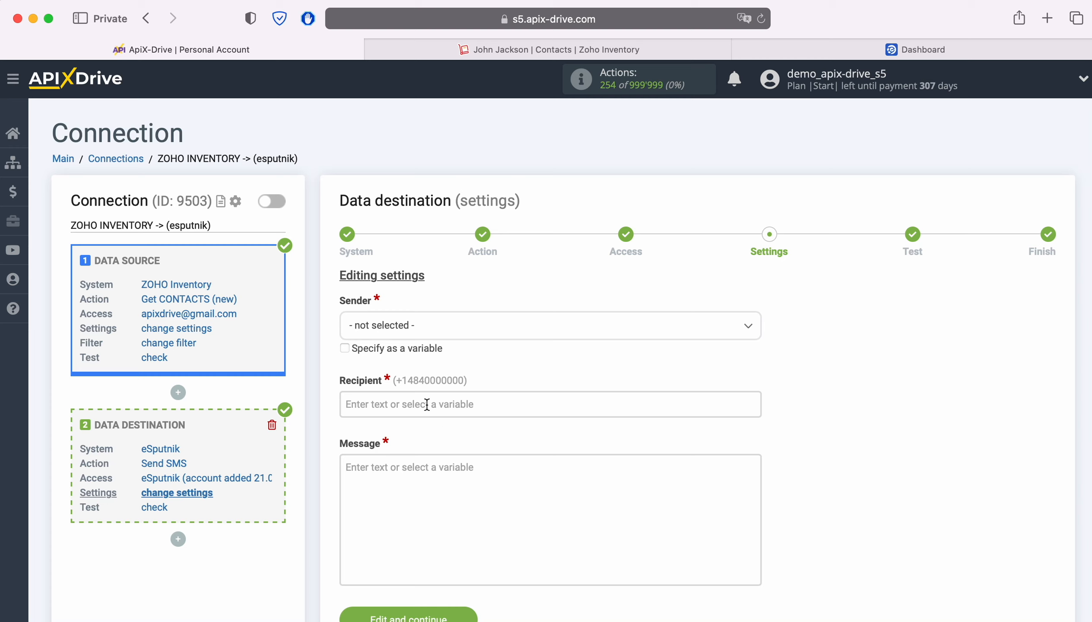
Set the sender and map the SMS recipient to the ZOHO Inventory contact person's Phone variable.
{"action": "left_click", "coordinate": [449, 335]}
{"action": "left_click", "coordinate": [377, 404]}
{"action": "left_click", "coordinate": [384, 404]}
{"action": "scroll", "coordinate": [384, 403], "scroll_direction": "down", "scroll_amount": 5}
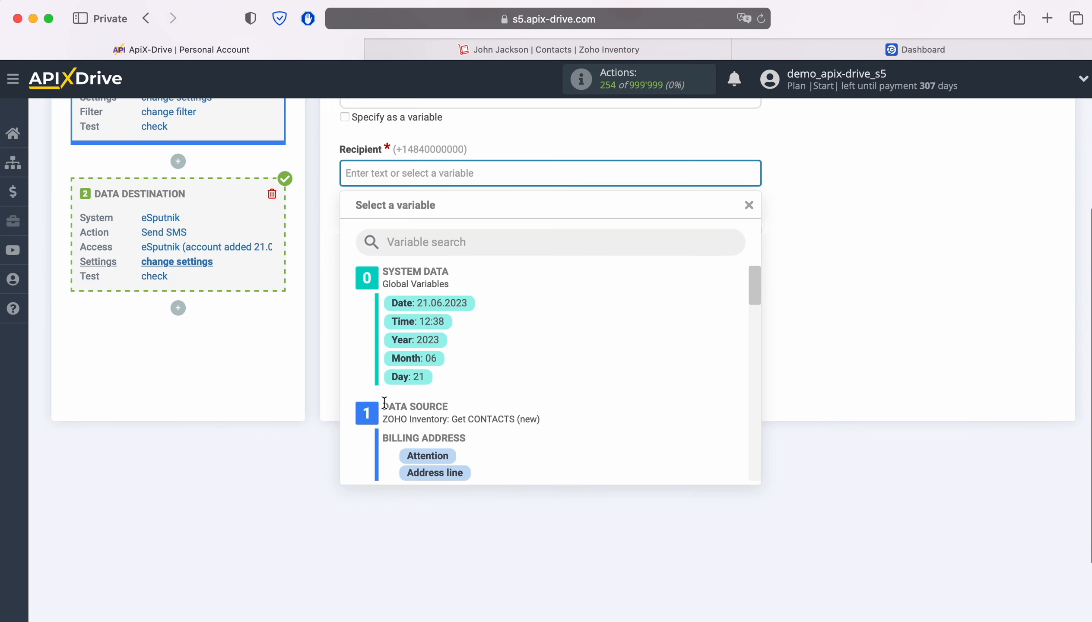
{"action": "scroll", "coordinate": [677, 387], "scroll_direction": "down", "scroll_amount": 3}
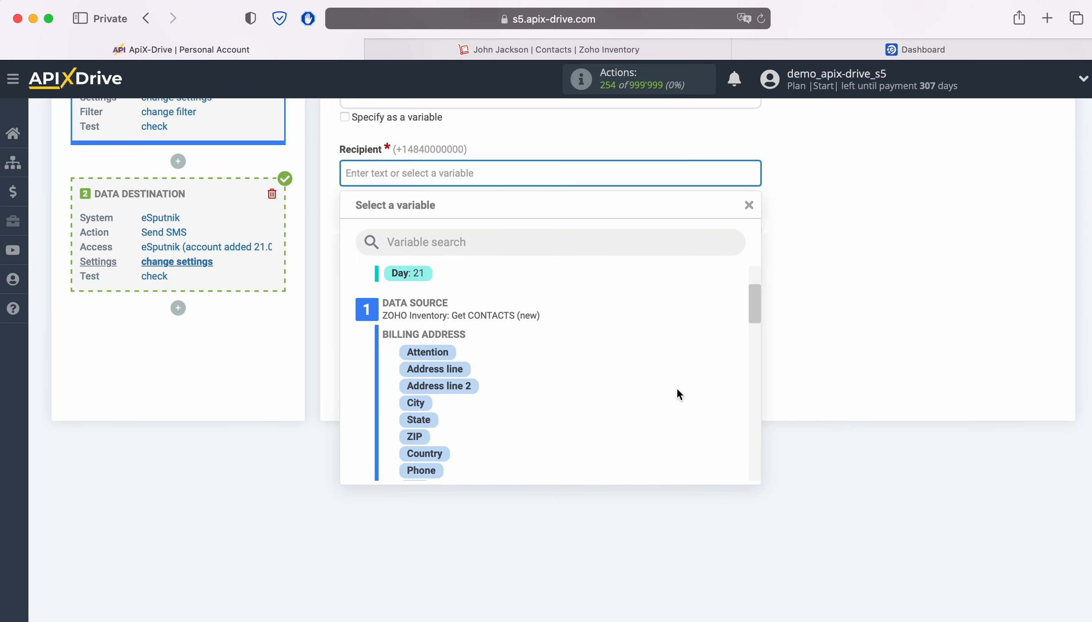
{"action": "scroll", "coordinate": [678, 389], "scroll_direction": "down", "scroll_amount": 4}
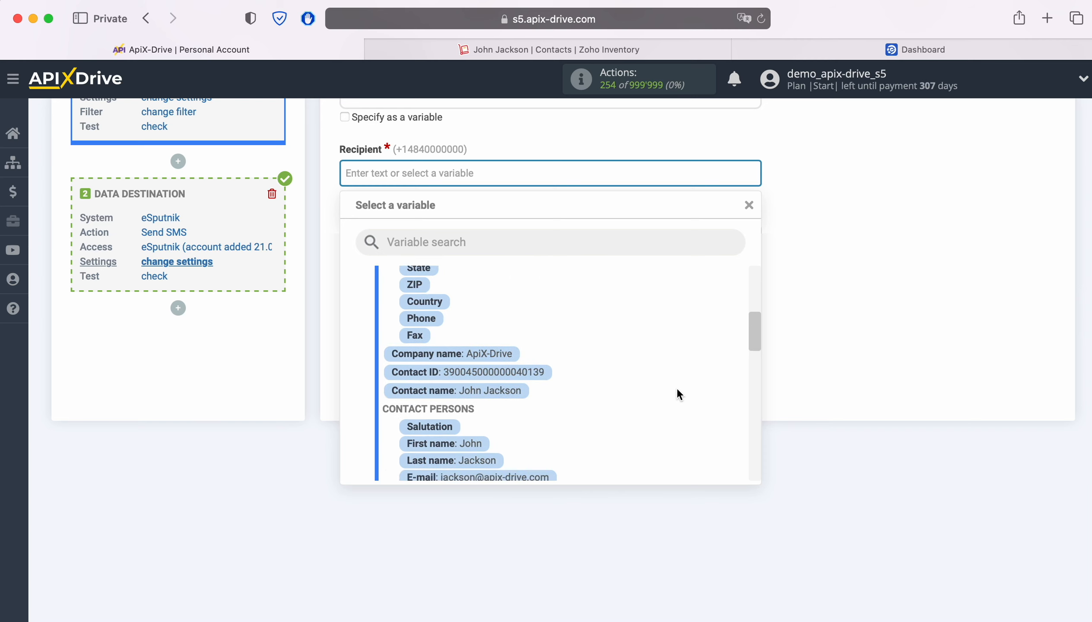
{"action": "scroll", "coordinate": [677, 387], "scroll_direction": "down", "scroll_amount": 2}
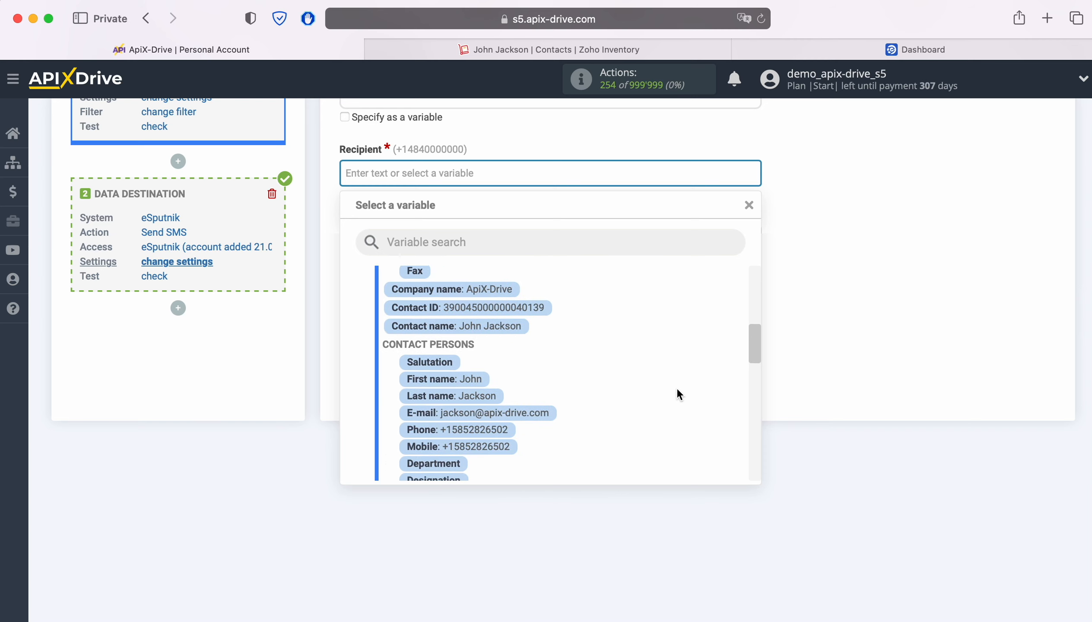
{"action": "left_click", "coordinate": [484, 428]}
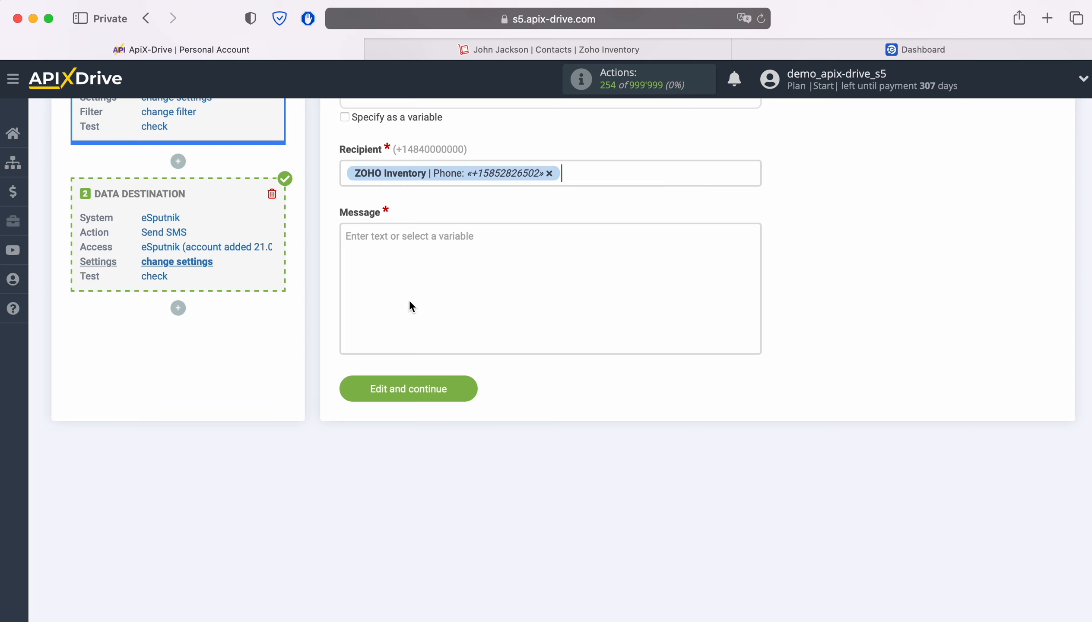
Write the message "Hello, [First name]! Thank you for your interest in our product. We will contact you shortly!" and save the settings.
{"action": "left_click", "coordinate": [403, 249]}
{"action": "scroll", "coordinate": [404, 249], "scroll_direction": "down", "scroll_amount": 3}
{"action": "type", "text": "Hello"}
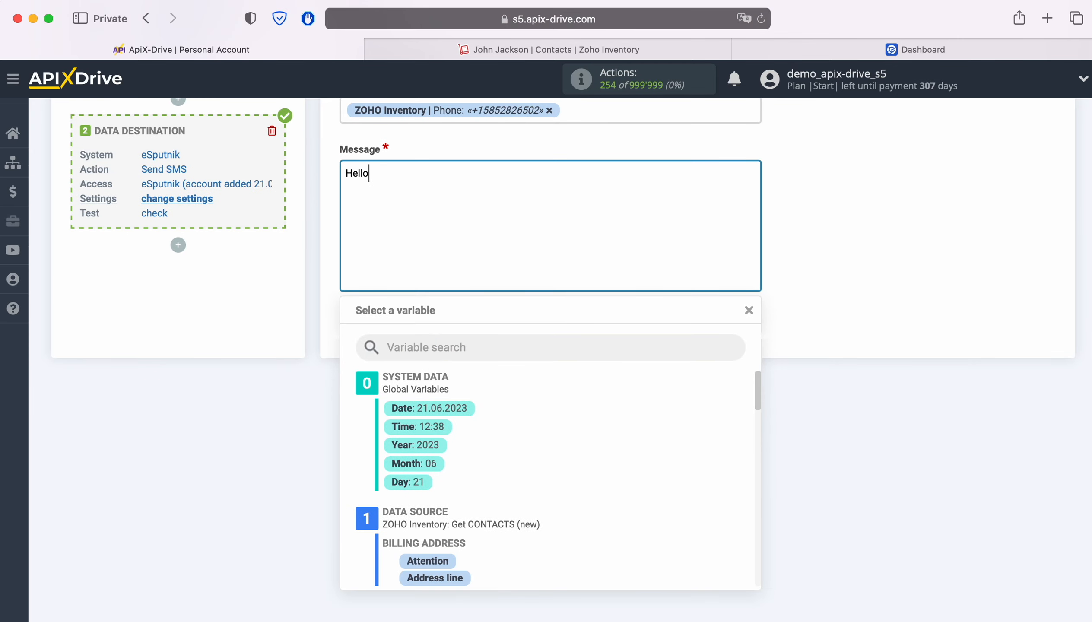
{"action": "type", "text": ","}
{"action": "scroll", "coordinate": [634, 489], "scroll_direction": "down", "scroll_amount": 2}
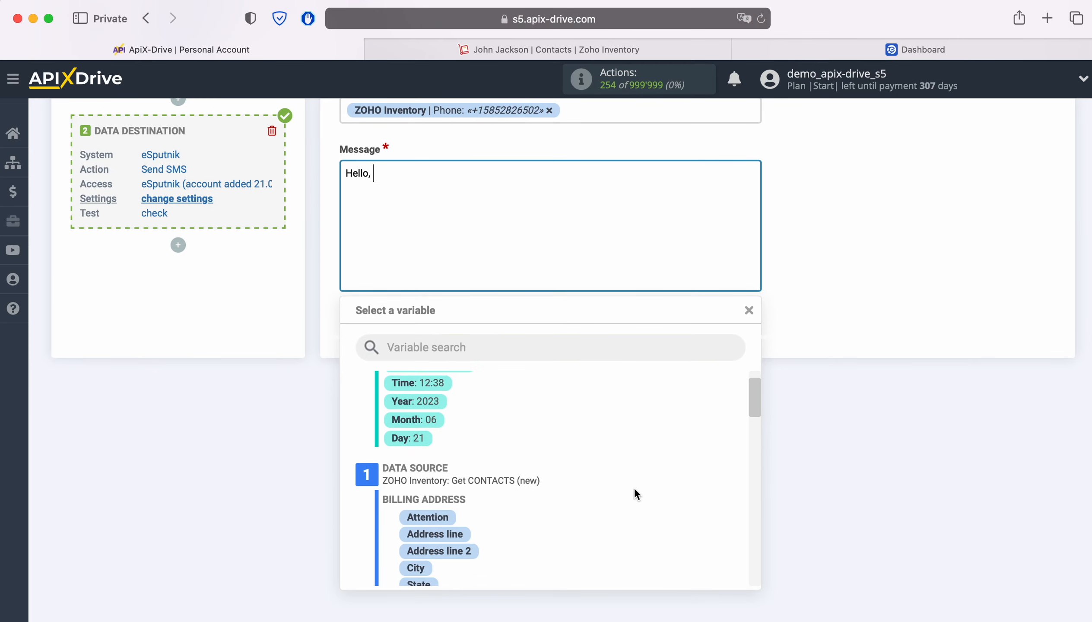
{"action": "scroll", "coordinate": [624, 476], "scroll_direction": "down", "scroll_amount": 6}
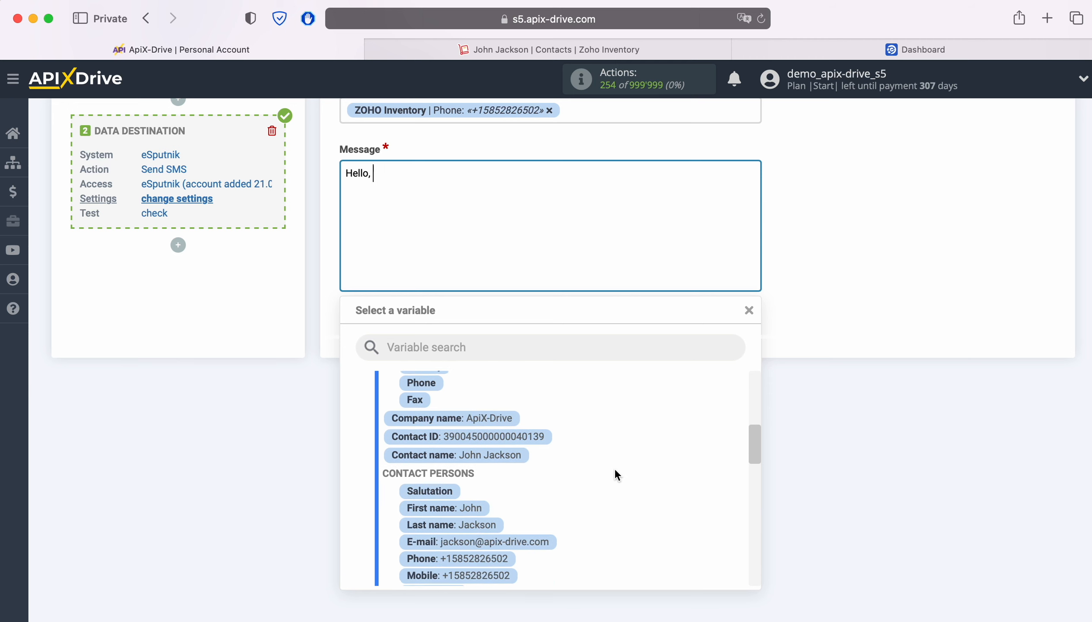
{"action": "scroll", "coordinate": [615, 468], "scroll_direction": "down", "scroll_amount": 1}
{"action": "left_click", "coordinate": [471, 494]}
{"action": "type", "text": "!"}
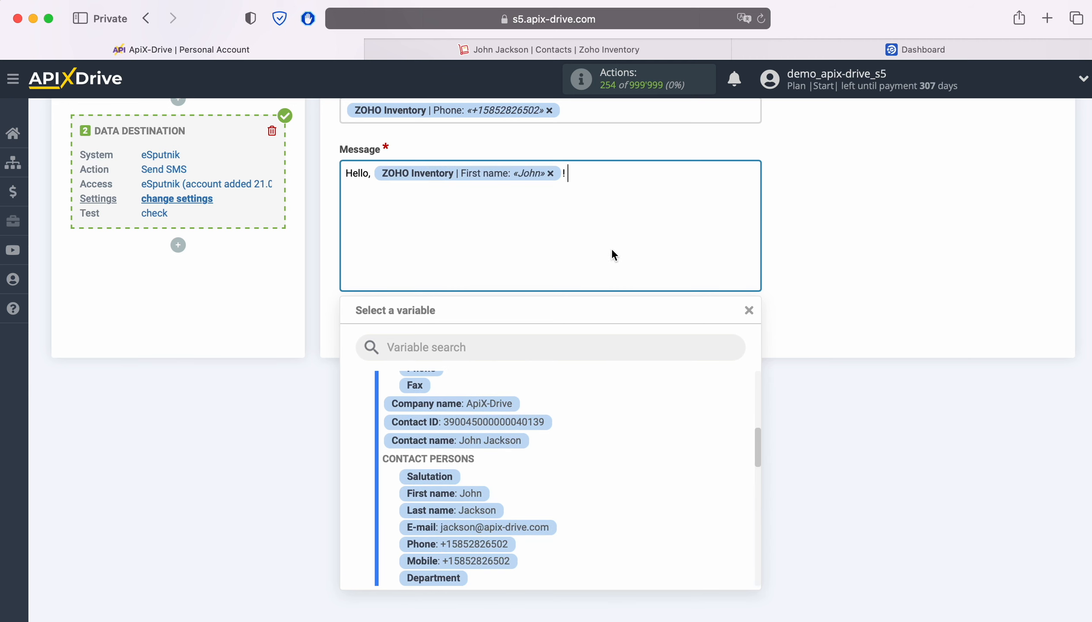
{"action": "right_click", "coordinate": [611, 175]}
{"action": "left_click", "coordinate": [647, 217]}
{"action": "left_click", "coordinate": [860, 230]}
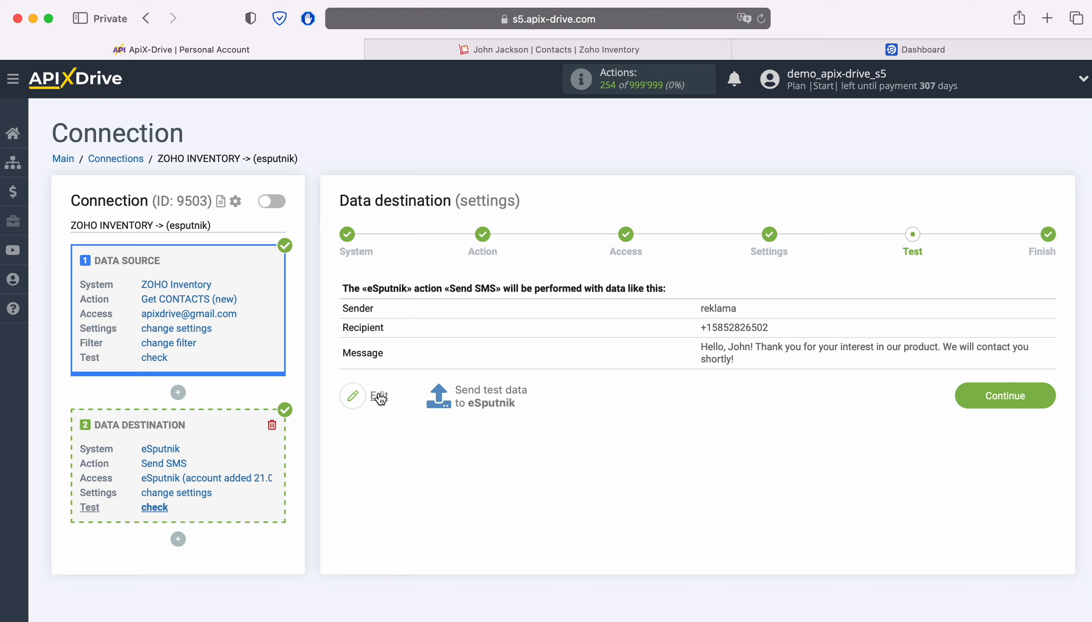
Send test data to eSputnik and check the recipient contact's activity in eSputnik for the SMS.
{"action": "left_click", "coordinate": [489, 396]}
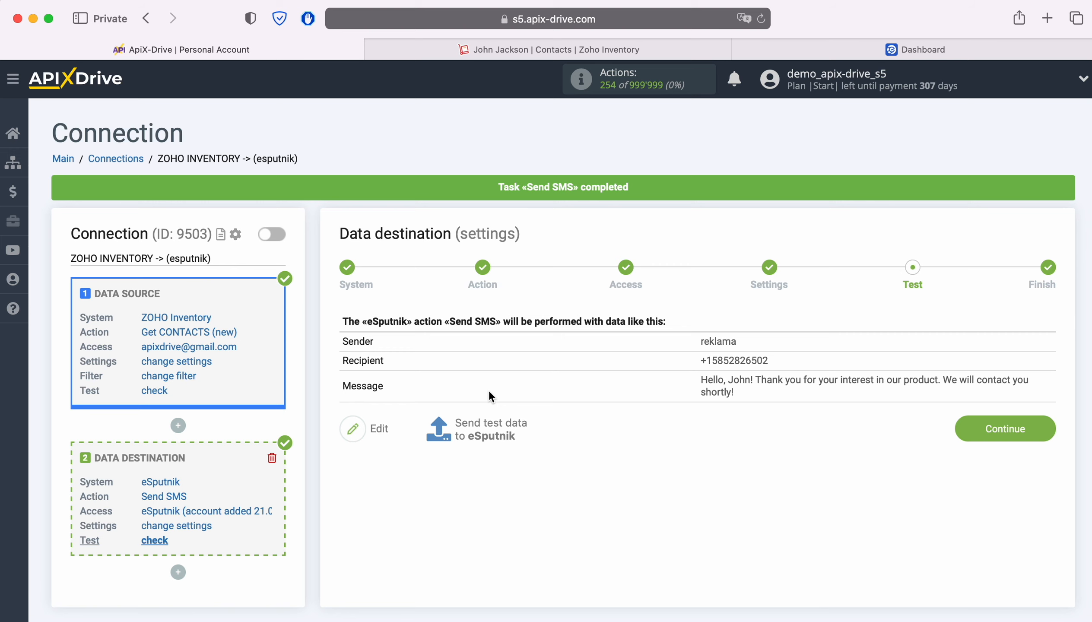
{"action": "left_click", "coordinate": [767, 49]}
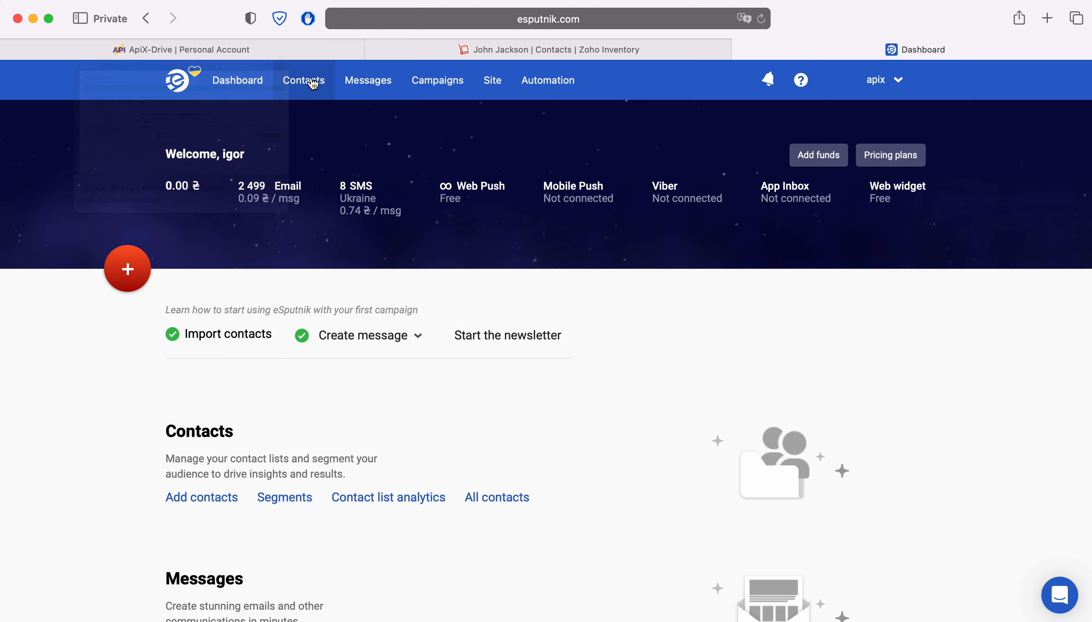
{"action": "mouse_move", "coordinate": [312, 83]}
{"action": "left_click", "coordinate": [310, 114]}
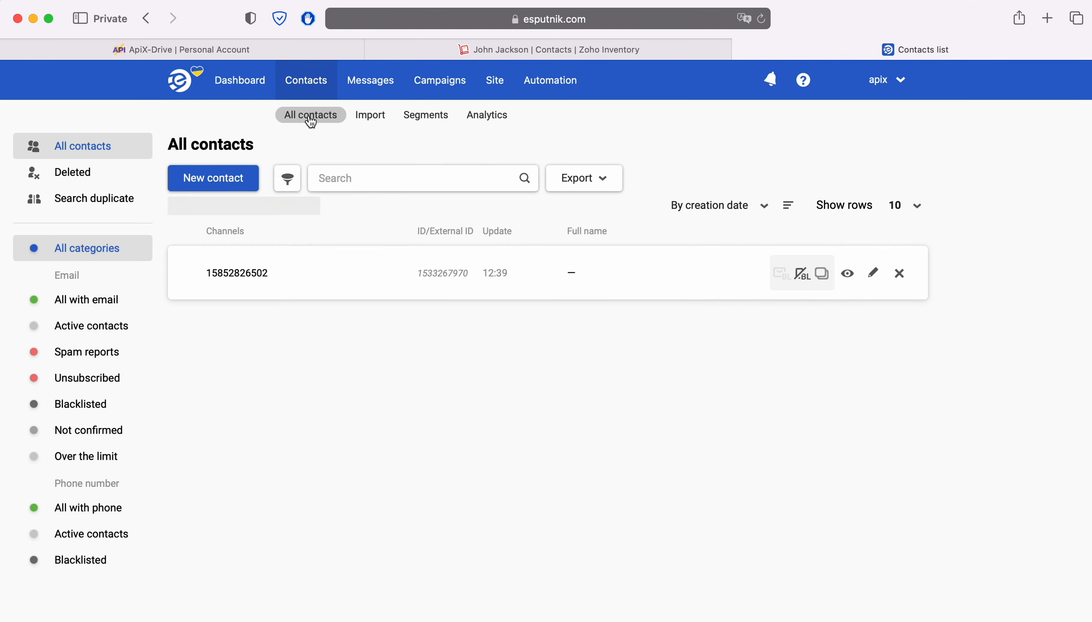
{"action": "left_click", "coordinate": [261, 267]}
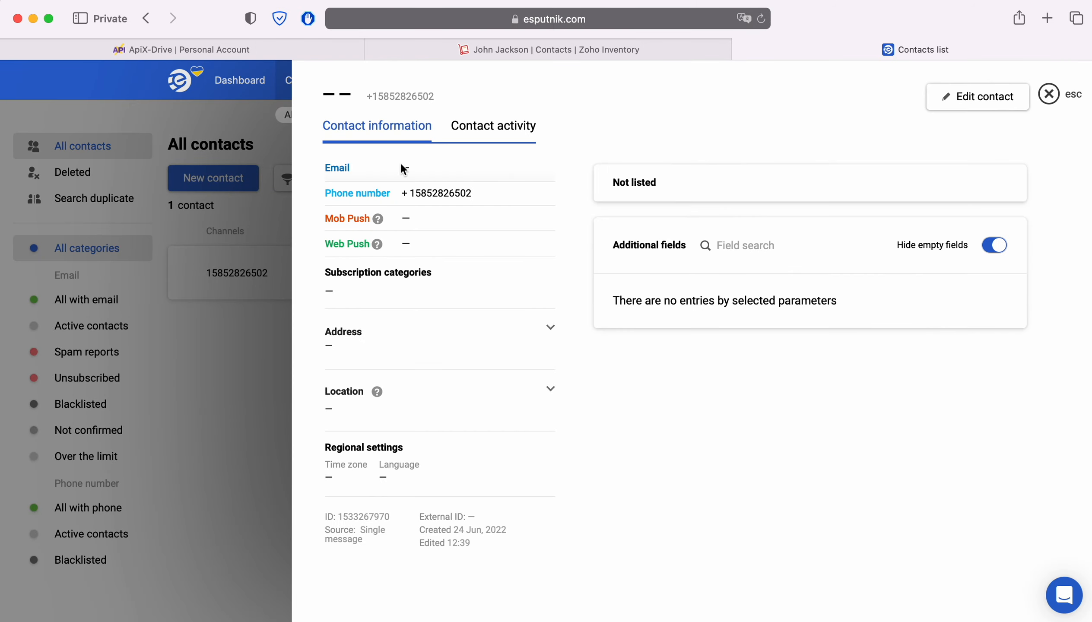
{"action": "left_click", "coordinate": [464, 131]}
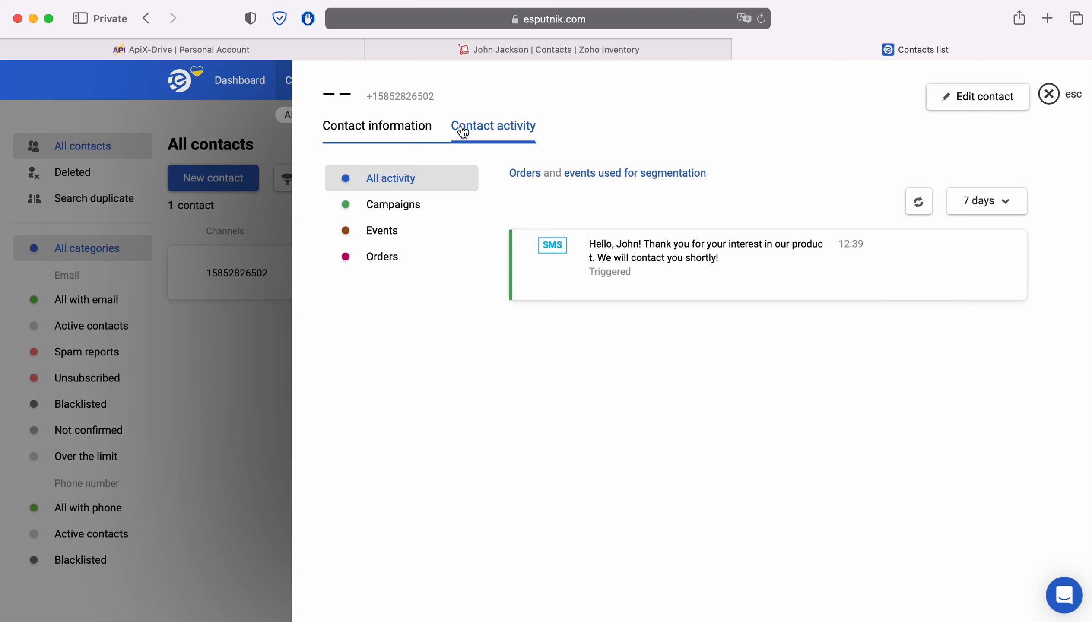
{"action": "left_click", "coordinate": [223, 49]}
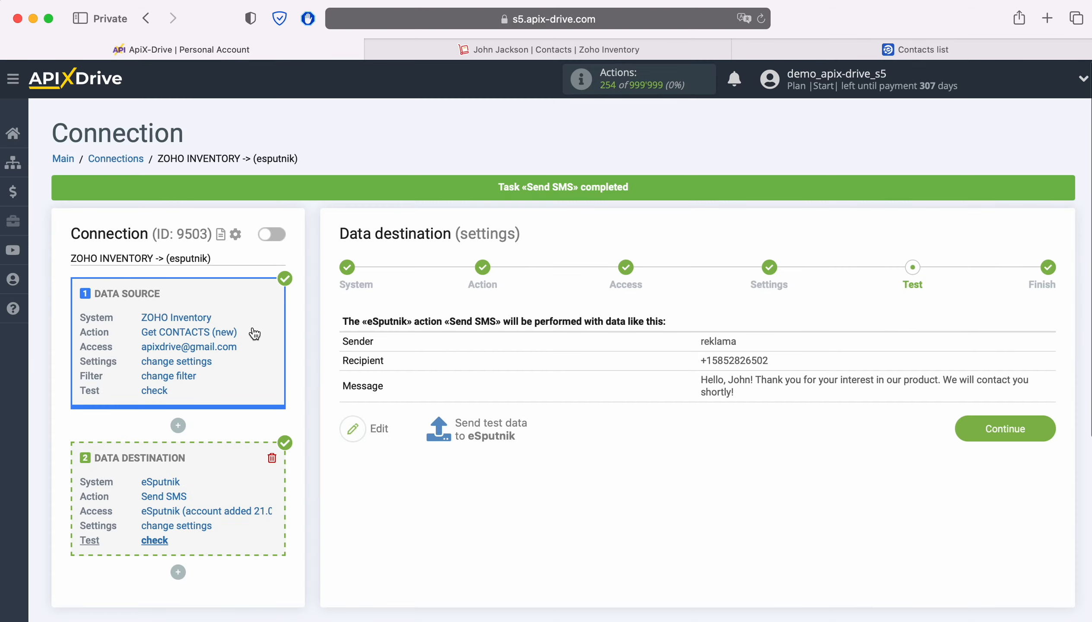
Finish the destination setup, enable auto-update, and set the connection's update interval to 5 minutes.
{"action": "left_click", "coordinate": [1049, 428]}
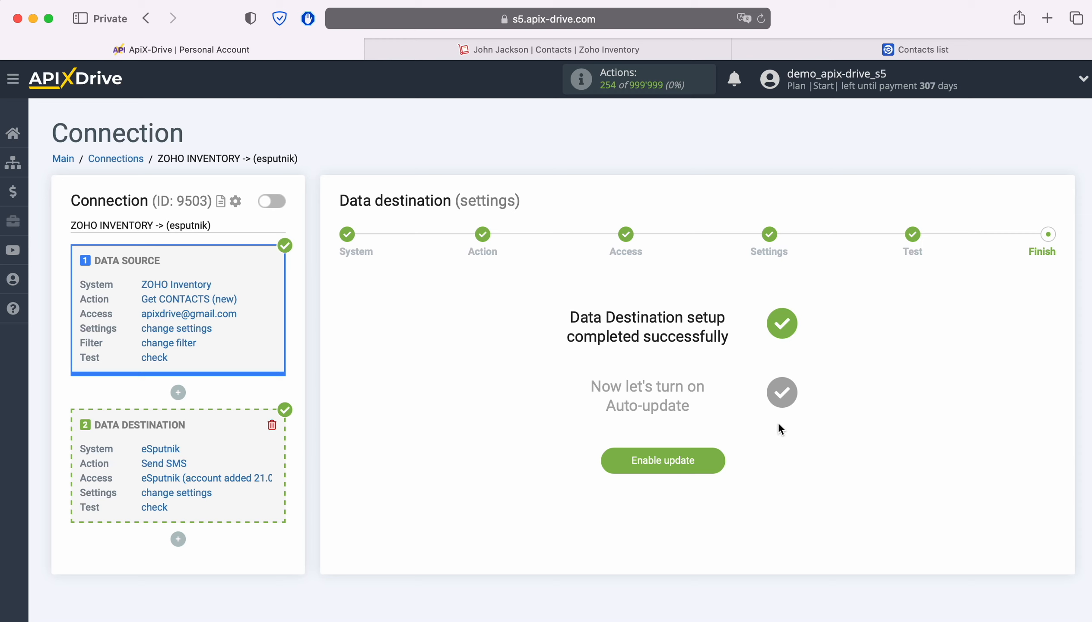
{"action": "left_click", "coordinate": [715, 457]}
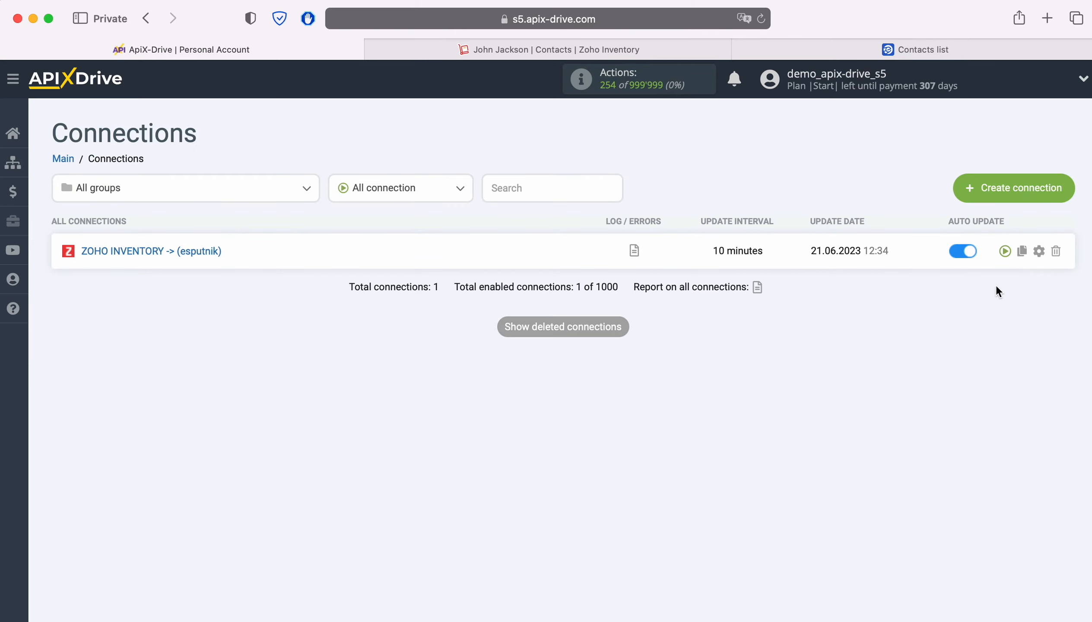
{"action": "left_click", "coordinate": [1040, 251]}
{"action": "left_click", "coordinate": [603, 360]}
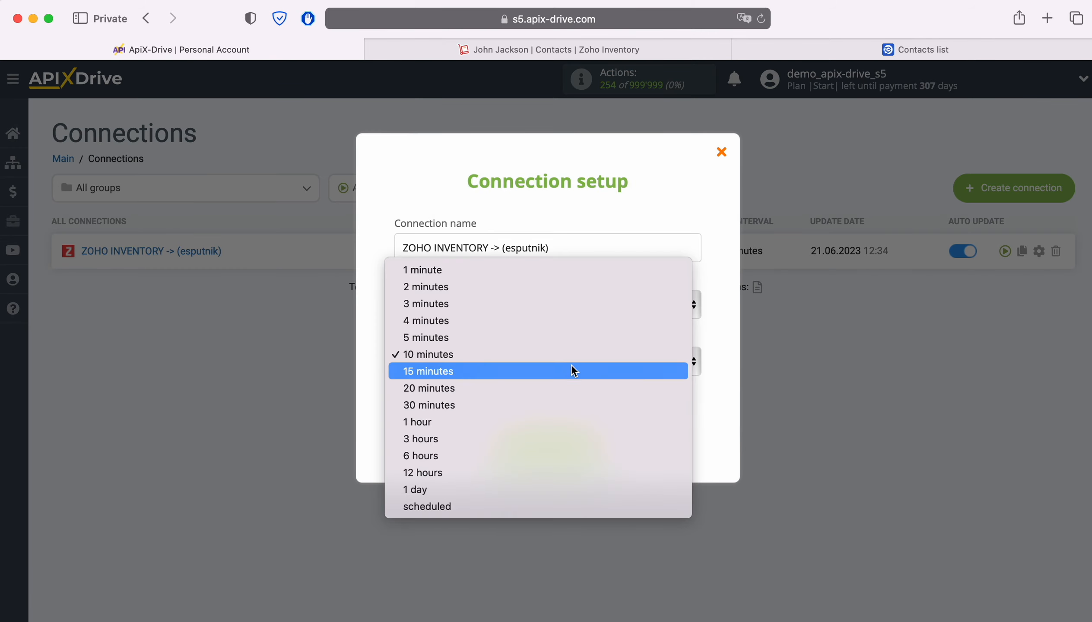
{"action": "left_click", "coordinate": [544, 338]}
{"action": "left_click", "coordinate": [592, 443]}
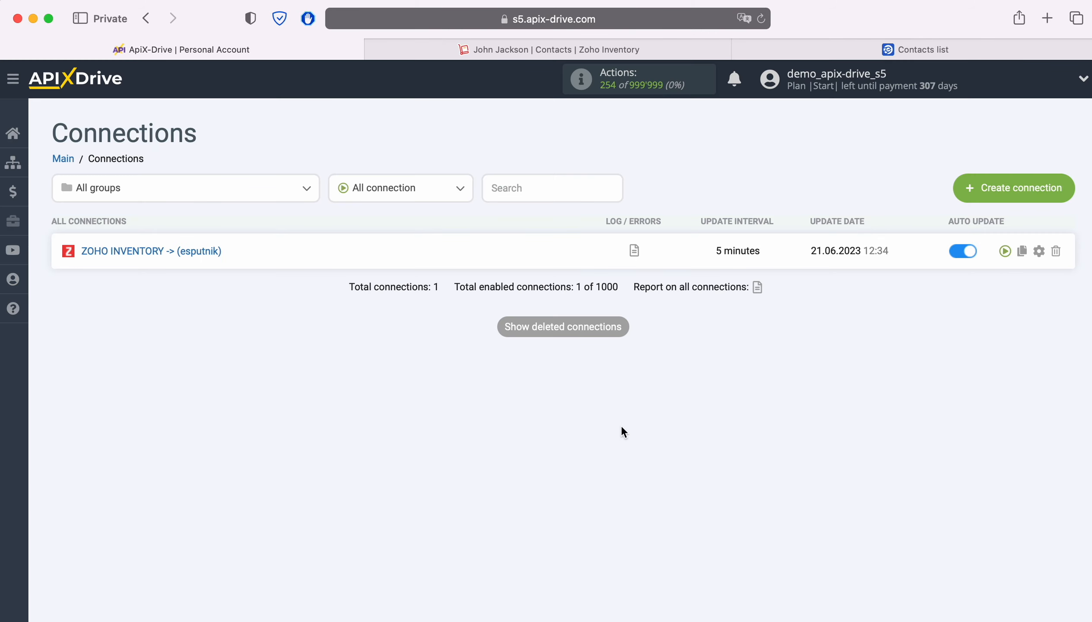